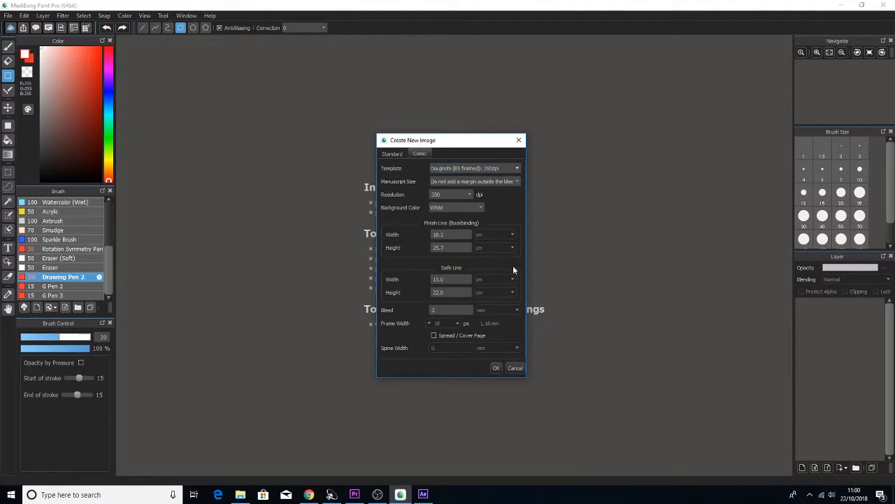
# Step: Create a comic page from the 350 dpi Doujinshi (B5 finished) template and choose the Pencil brush in black
pyautogui.click(496, 367)
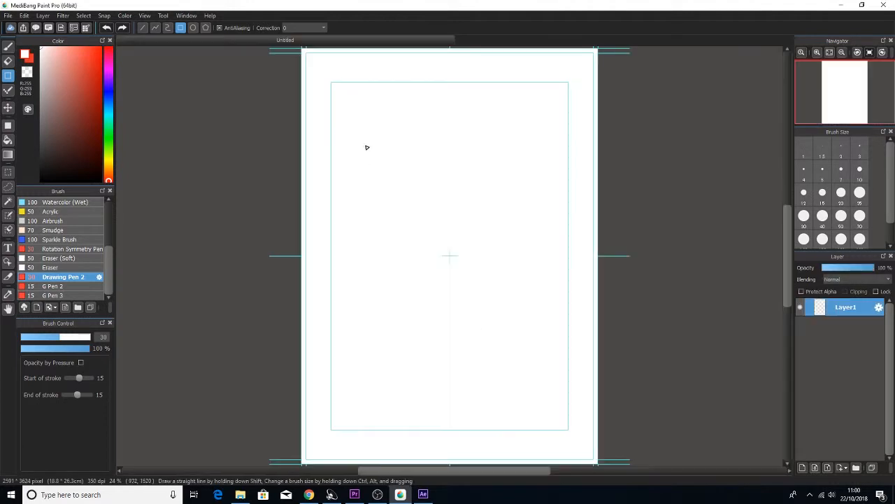
pyautogui.click(11, 49)
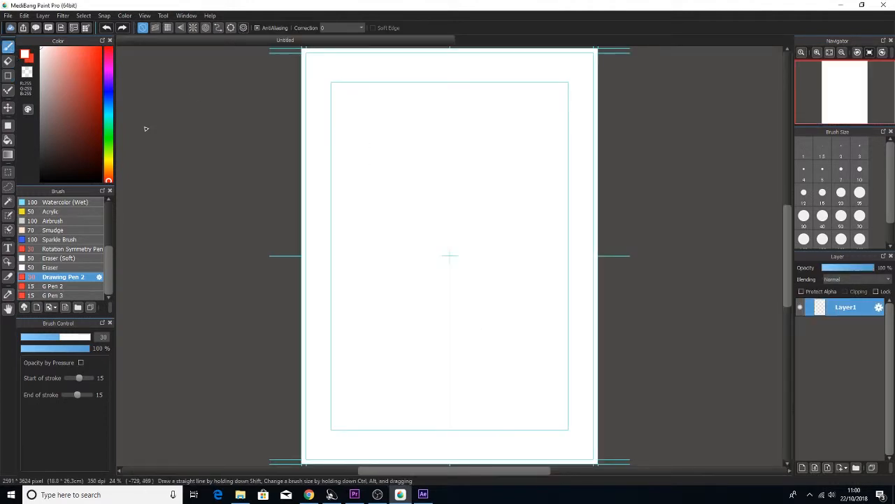
pyautogui.scroll(5, 77, 210)
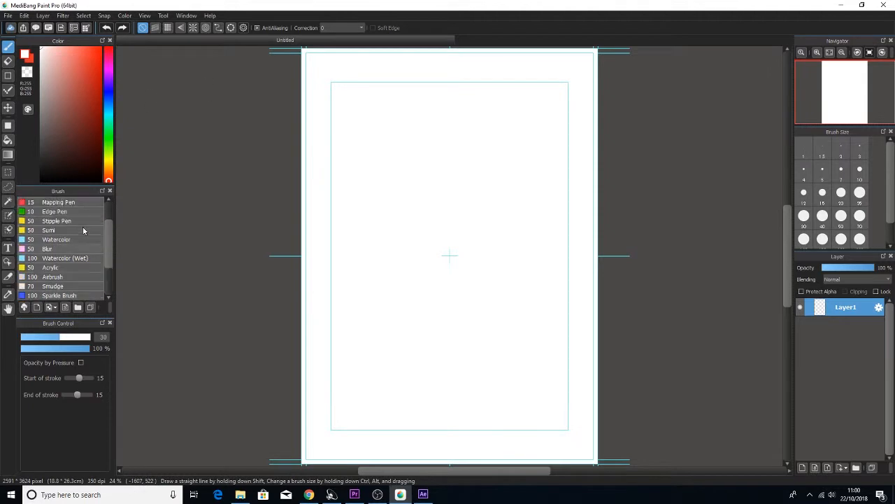
pyautogui.click(63, 202)
pyautogui.click(41, 180)
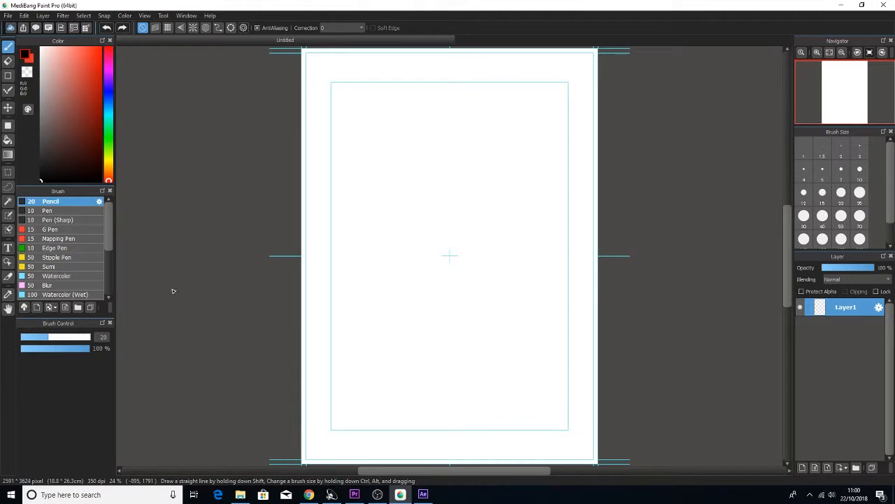
# Step: Set the Pencil size to 50 and draw a short horizontal sample stroke near the top of the page
pyautogui.click(102, 336)
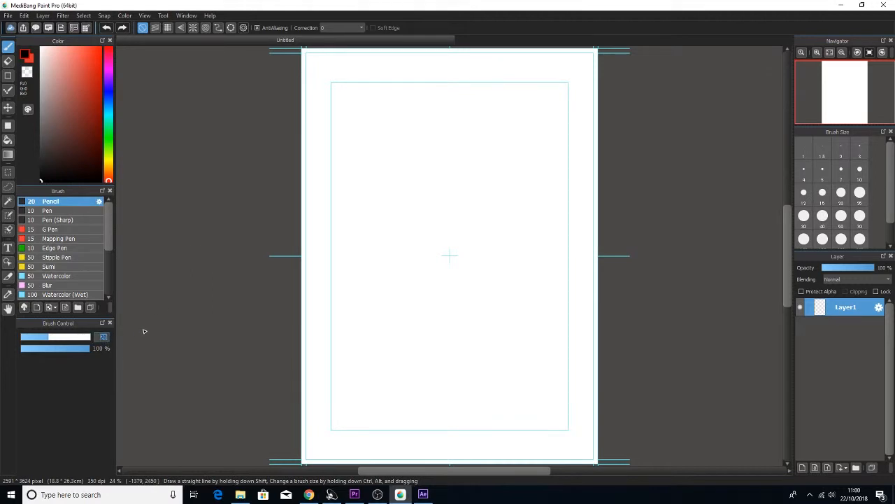
pyautogui.write('50')
pyautogui.press('Return')
pyautogui.moveTo(371, 125); pyautogui.dragTo(454, 120)
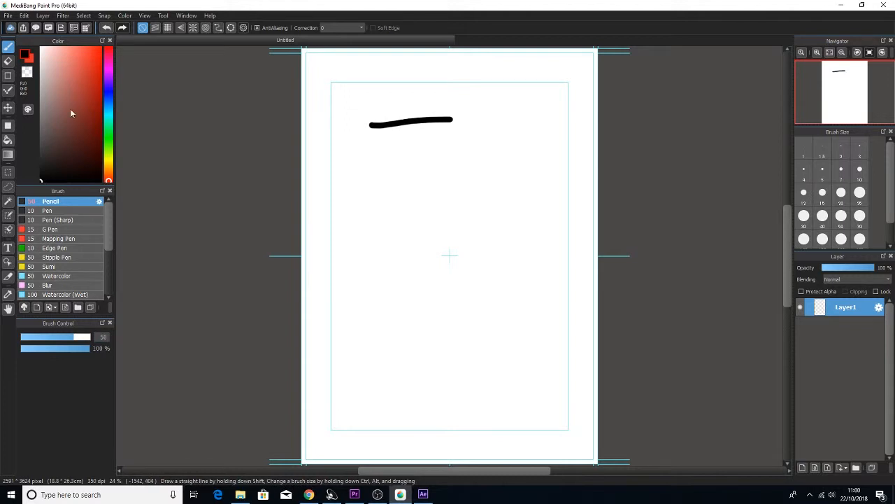
# Step: Draw horizontal sample strokes with the Pen and the Pen (Sharp), one below the other under the Pencil stroke
pyautogui.click(76, 211)
pyautogui.moveTo(364, 146); pyautogui.dragTo(482, 144)
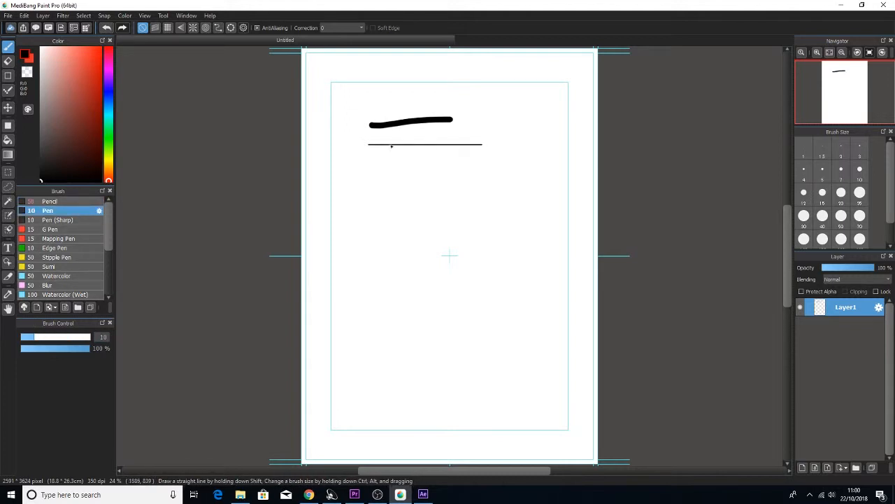
pyautogui.click(73, 221)
pyautogui.moveTo(373, 166); pyautogui.dragTo(491, 163)
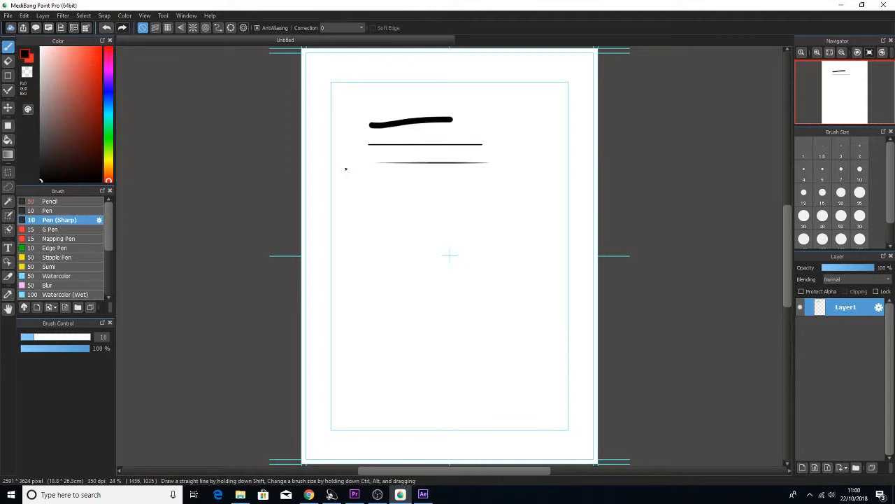
# Step: Add a horizontal G Pen stroke and a Mapping Pen stroke below the Pen (Sharp) line
pyautogui.click(60, 230)
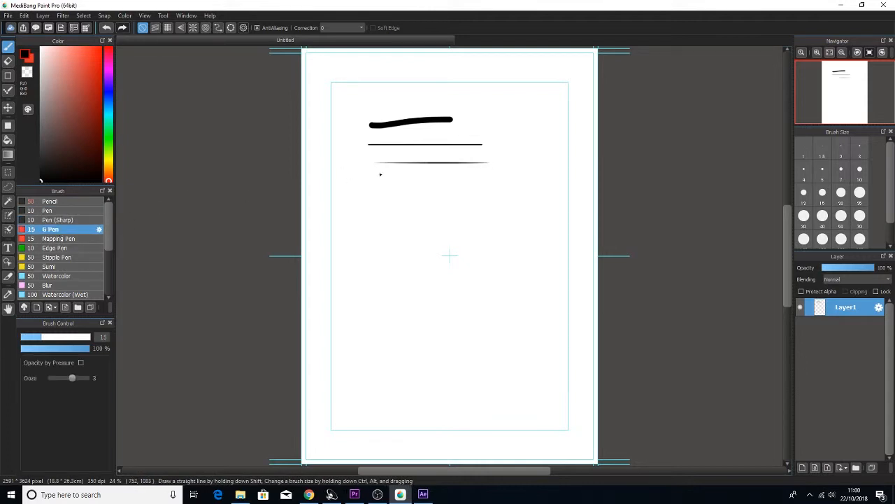
pyautogui.moveTo(372, 180); pyautogui.dragTo(503, 184)
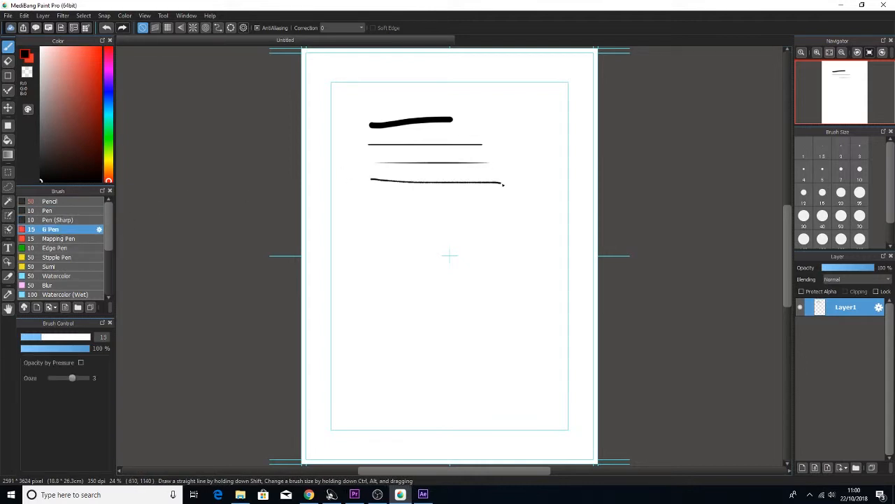
pyautogui.click(60, 238)
pyautogui.moveTo(443, 203); pyautogui.dragTo(507, 202)
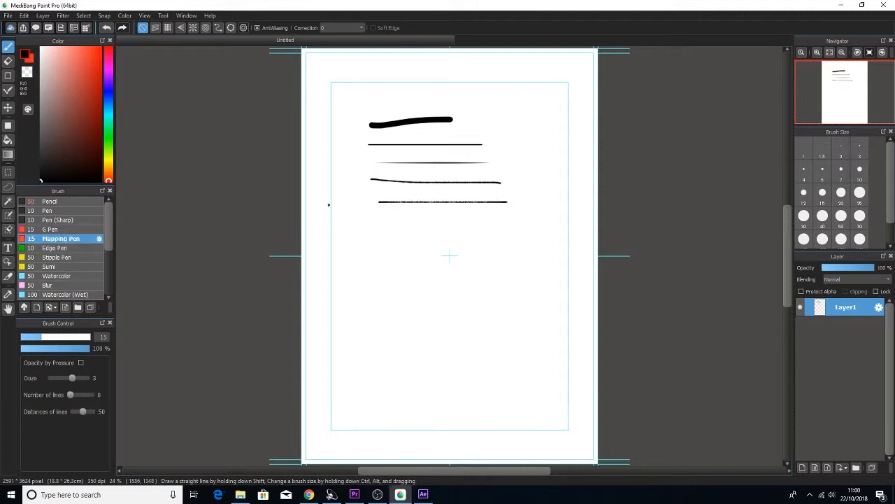
# Step: Draw an Edge Pen stroke and a Stipple Pen stroke beneath the Mapping Pen line
pyautogui.click(62, 247)
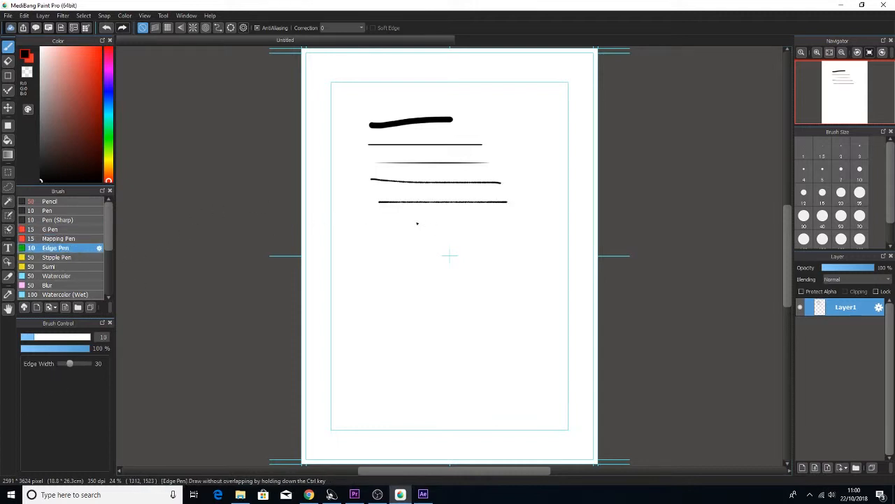
pyautogui.moveTo(380, 220); pyautogui.dragTo(484, 220)
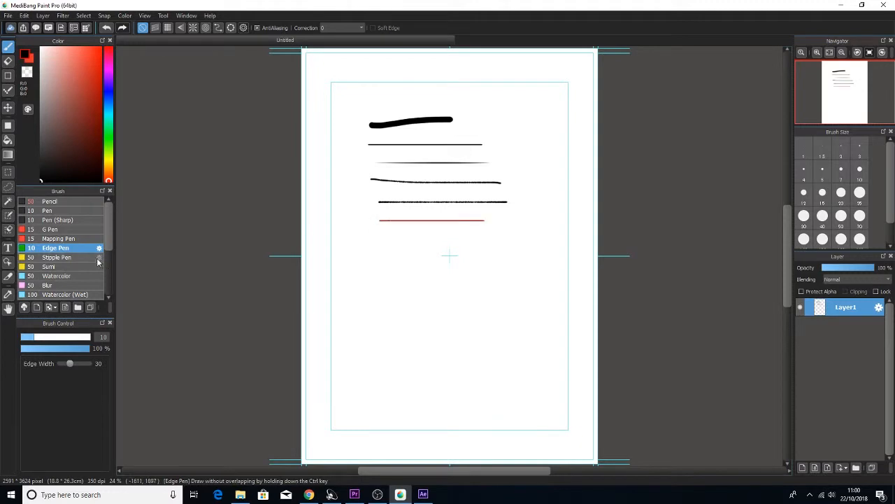
pyautogui.click(58, 256)
pyautogui.moveTo(378, 244); pyautogui.dragTo(537, 244)
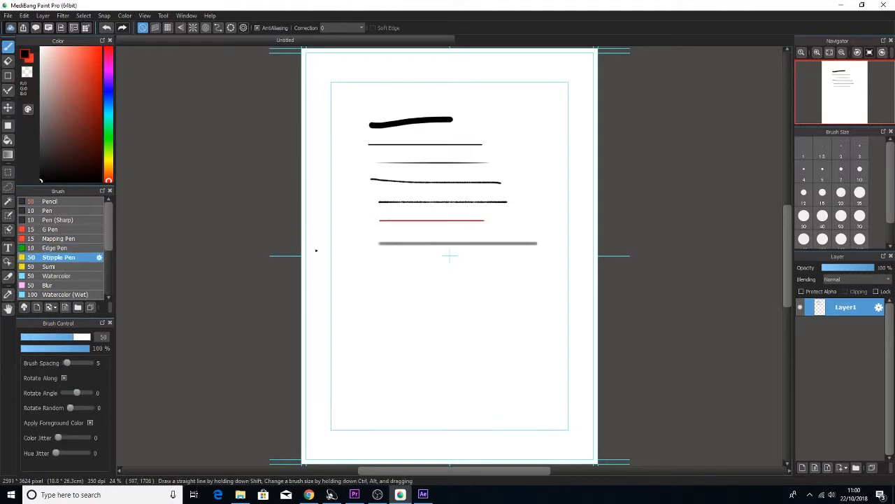
# Step: Draw a Sumi stroke and a Watercolor stroke across the middle of the page, below the Stipple Pen line
pyautogui.click(49, 267)
pyautogui.moveTo(378, 260); pyautogui.dragTo(545, 264)
pyautogui.click(70, 276)
pyautogui.moveTo(387, 286); pyautogui.dragTo(540, 287)
# Step: Add sample strokes with the Watercolor (Wet) and Acrylic brushes below the Watercolor stroke
pyautogui.click(66, 285)
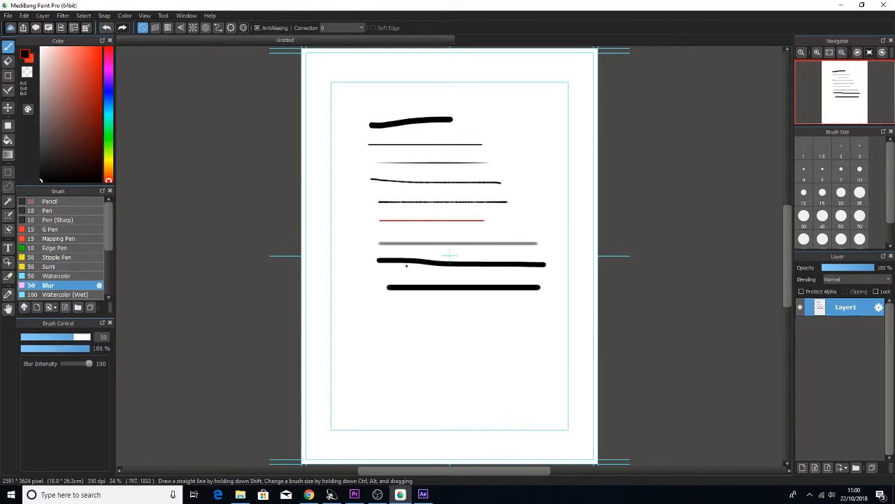
pyautogui.click(67, 294)
pyautogui.moveTo(387, 312); pyautogui.dragTo(537, 312)
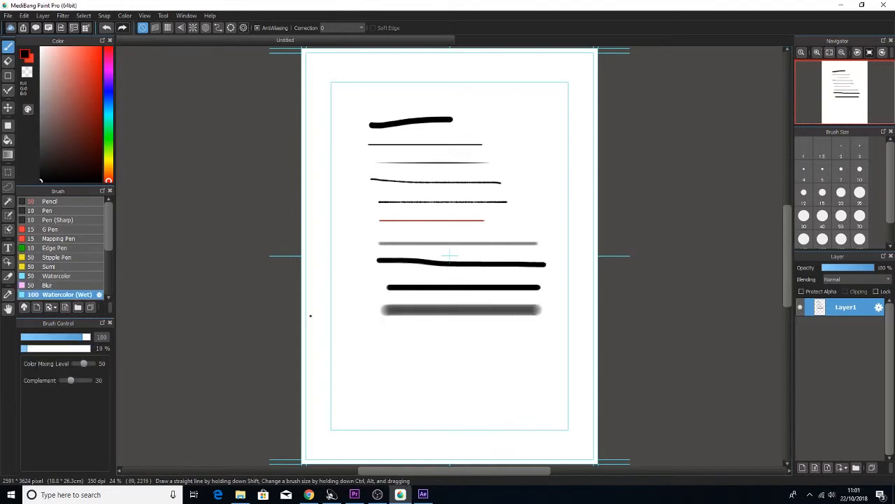
pyautogui.scroll(-1, 63, 273)
pyautogui.click(53, 283)
pyautogui.moveTo(385, 332); pyautogui.dragTo(538, 334)
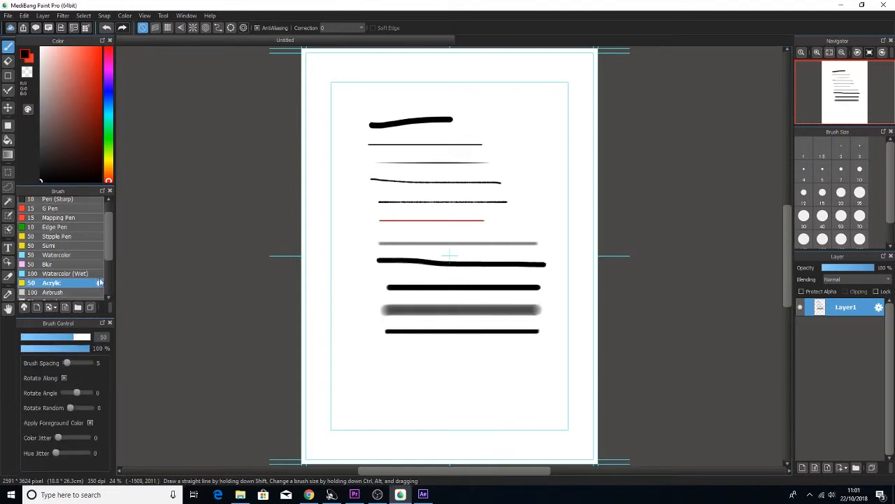
# Step: Draw a horizontal Airbrush sample stroke below the Acrylic stroke, undoing the first overly long attempt
pyautogui.click(54, 292)
pyautogui.scroll(3, 345, 299)
pyautogui.scroll(-3, 392, 334)
pyautogui.moveTo(385, 356); pyautogui.dragTo(610, 383)
pyautogui.hotkey('ctrl', 'z')
pyautogui.moveTo(389, 358); pyautogui.dragTo(526, 360)
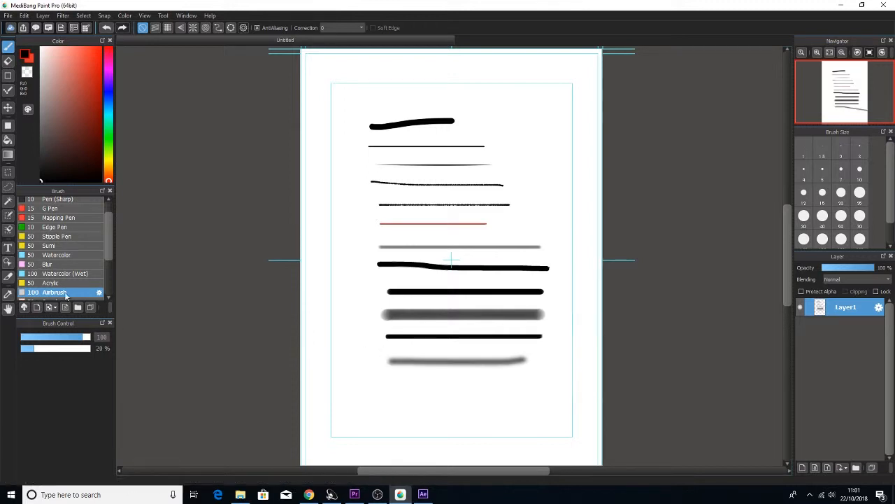
# Step: Smudge the Watercolor (Wet) and Watercolor strokes with repeated slanted strokes of the Smudge brush
pyautogui.scroll(-1, 63, 273)
pyautogui.click(53, 280)
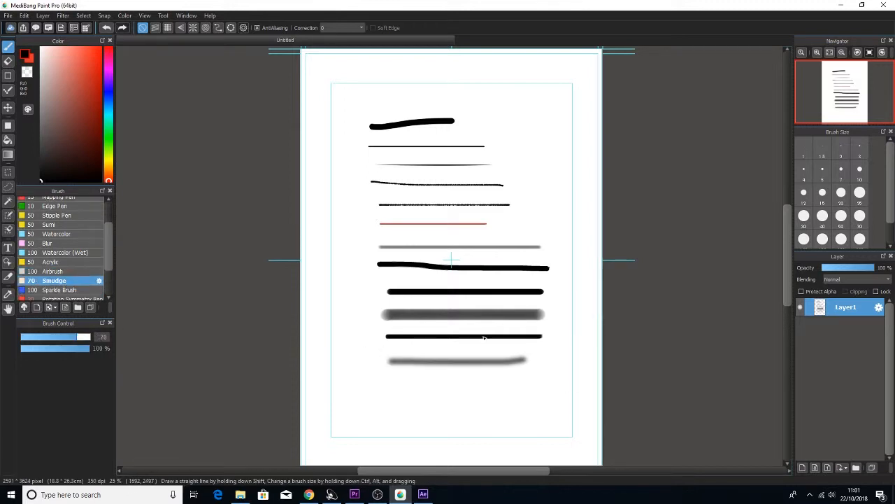
pyautogui.moveTo(491, 314)
pyautogui.mouseDown()
pyautogui.moveTo(420, 311)
pyautogui.moveTo(449, 323)
pyautogui.moveTo(417, 309)
pyautogui.moveTo(437, 323)
pyautogui.moveTo(392, 322)
pyautogui.mouseUp()
pyautogui.moveTo(524, 312)
pyautogui.mouseDown()
pyautogui.moveTo(477, 309)
pyautogui.moveTo(546, 328)
pyautogui.moveTo(518, 313)
pyautogui.moveTo(545, 325)
pyautogui.moveTo(526, 306)
pyautogui.moveTo(565, 319)
pyautogui.mouseUp()
pyautogui.moveTo(399, 289); pyautogui.dragTo(473, 286)
pyautogui.moveTo(482, 291); pyautogui.dragTo(529, 279)
pyautogui.moveTo(439, 293); pyautogui.dragTo(489, 278)
# Step: Draw a Sparkle Brush stroke below the Airbrush sample and a five-line Rotation Symmetry Pen figure in the page's upper right
pyautogui.click(60, 290)
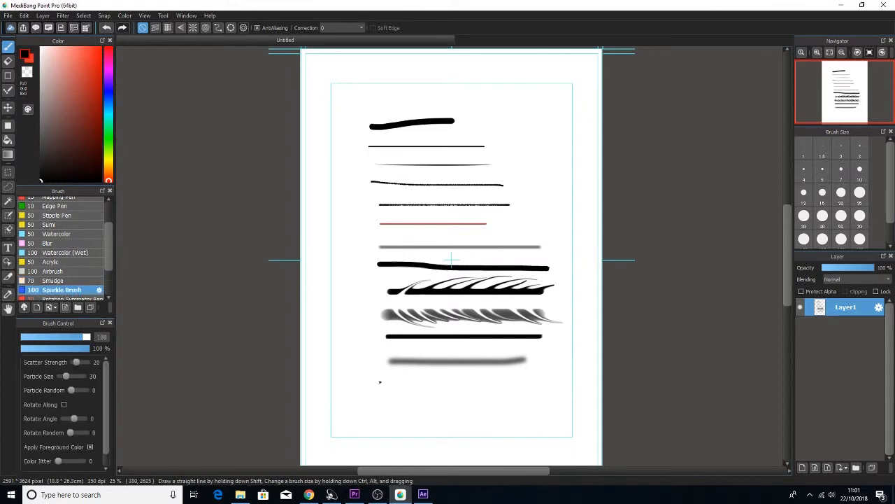
pyautogui.moveTo(395, 386); pyautogui.dragTo(497, 389)
pyautogui.scroll(-1, 75, 278)
pyautogui.scroll(-1, 75, 278)
pyautogui.click(70, 272)
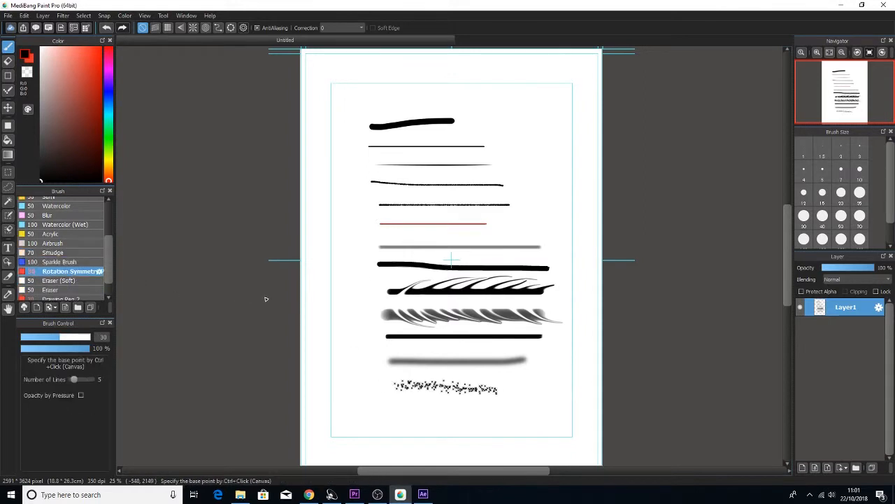
pyautogui.moveTo(549, 125)
pyautogui.mouseDown()
pyautogui.moveTo(553, 112)
pyautogui.moveTo(587, 116)
pyautogui.mouseUp()
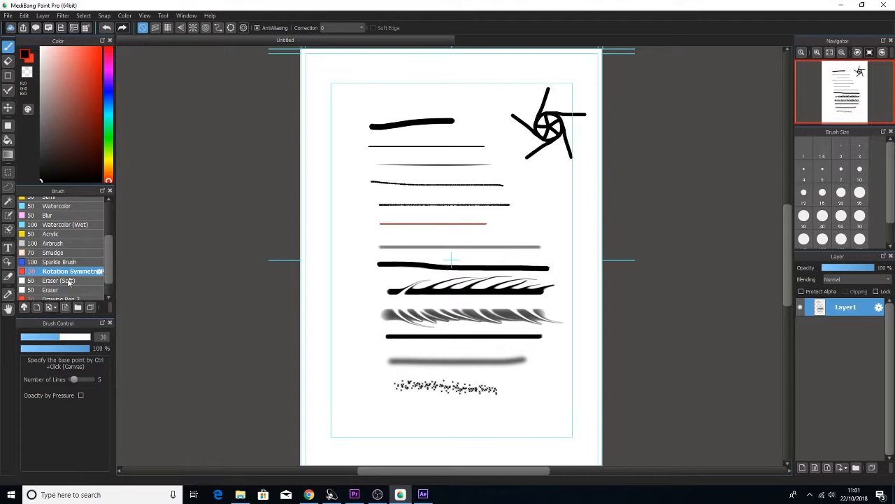
# Step: Partly erase the Sumi and Watercolor strokes near the page centre with Eraser (Soft)
pyautogui.press('e')
pyautogui.moveTo(430, 264); pyautogui.dragTo(469, 285)
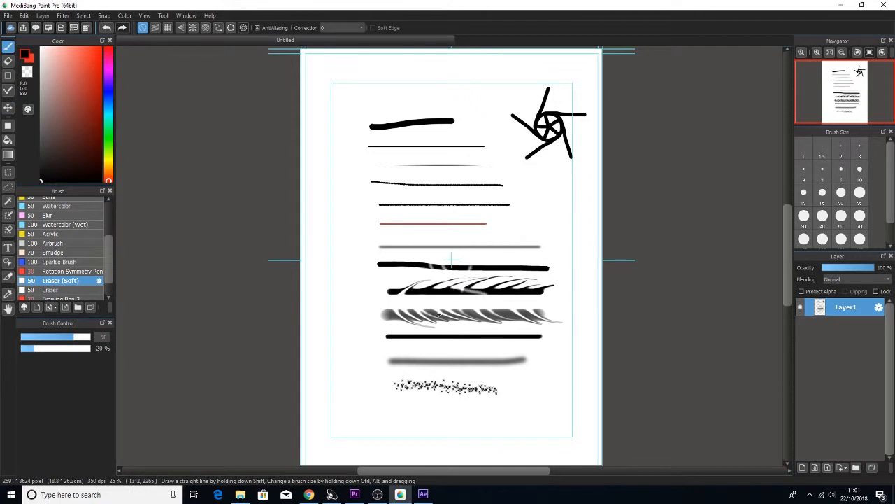
# Step: Try the hard Eraser on the Sumi stroke and undo the erasure
pyautogui.click(60, 289)
pyautogui.moveTo(405, 266); pyautogui.dragTo(456, 259)
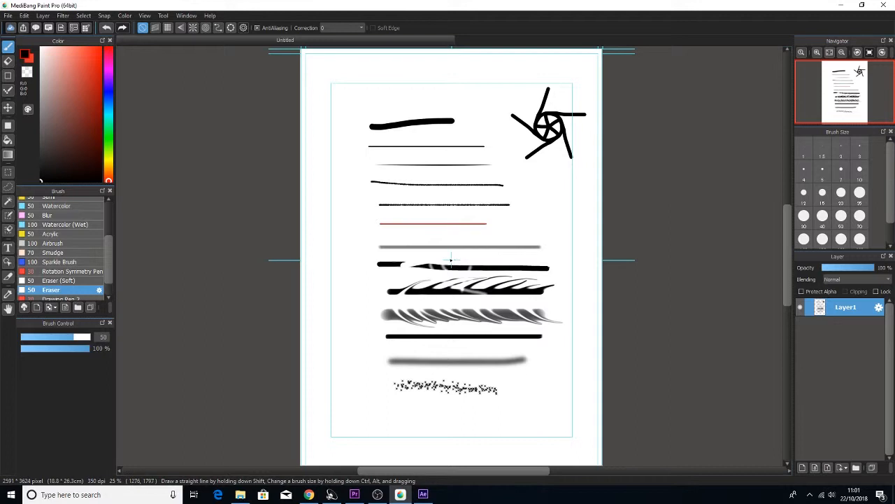
pyautogui.hotkey('ctrl', 'z')
# Step: Draw a Drawing Pen 2 stroke at size 50 below the Sparkle Brush sample, undoing the thinner first attempt
pyautogui.scroll(-1, 81, 265)
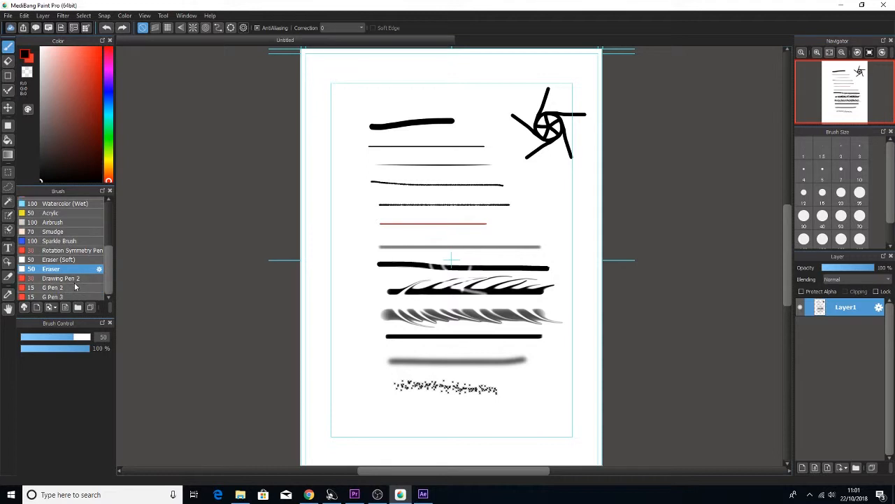
pyautogui.click(72, 279)
pyautogui.moveTo(391, 410); pyautogui.dragTo(563, 412)
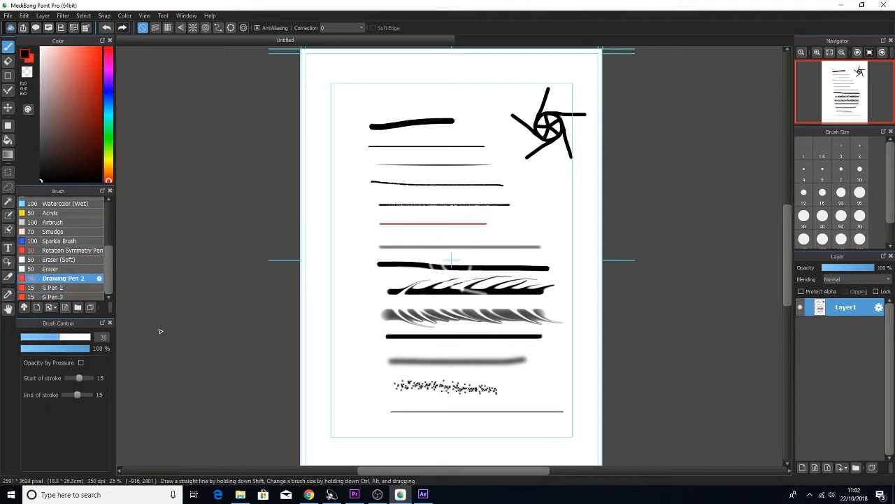
pyautogui.hotkey('ctrl', 'z')
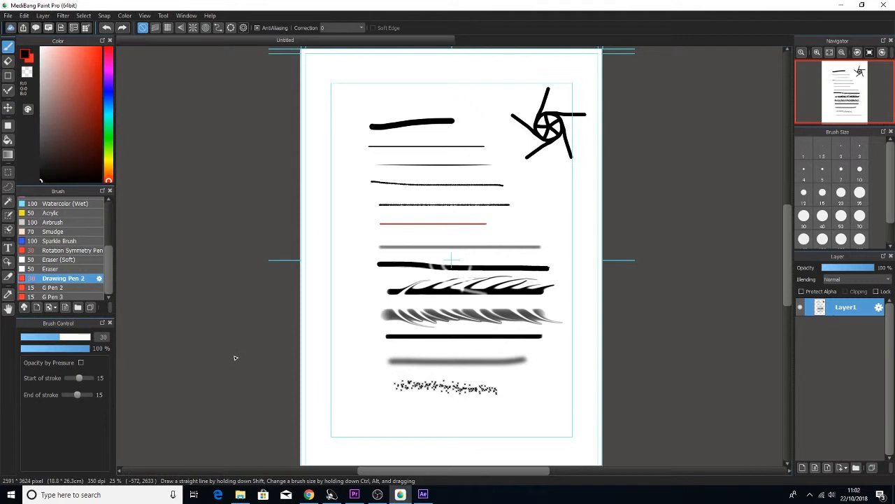
pyautogui.click(103, 336)
pyautogui.write('50')
pyautogui.press('Return')
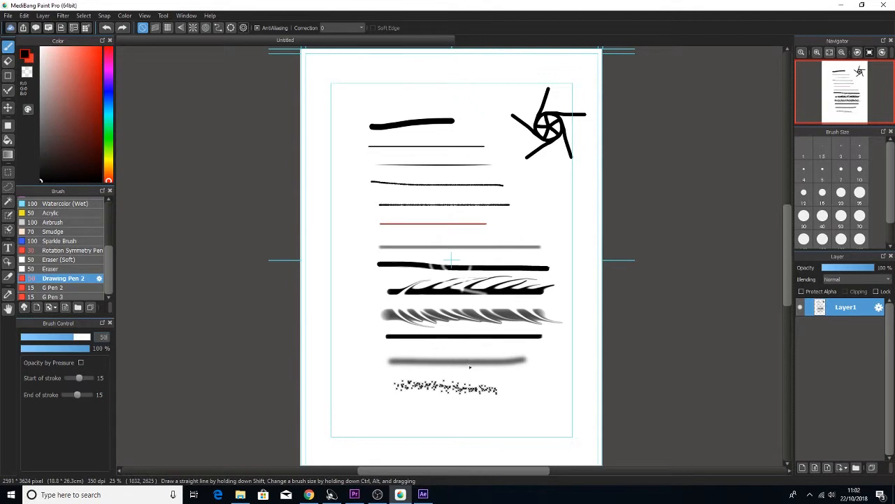
pyautogui.moveTo(395, 413); pyautogui.dragTo(515, 412)
# Step: Draw sample strokes with G Pen 2 and G Pen 3 at the bottom of the page
pyautogui.click(56, 288)
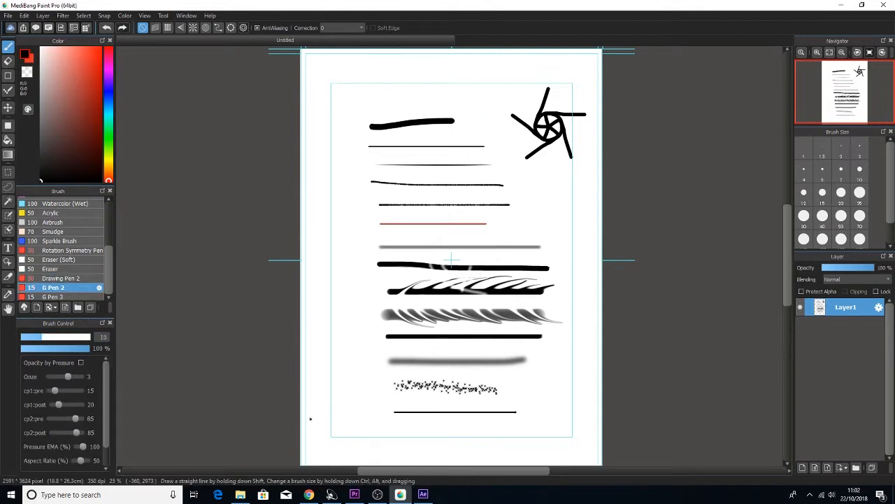
pyautogui.moveTo(391, 426); pyautogui.dragTo(539, 426)
pyautogui.press('Down')
pyautogui.moveTo(391, 449); pyautogui.dragTo(547, 446)
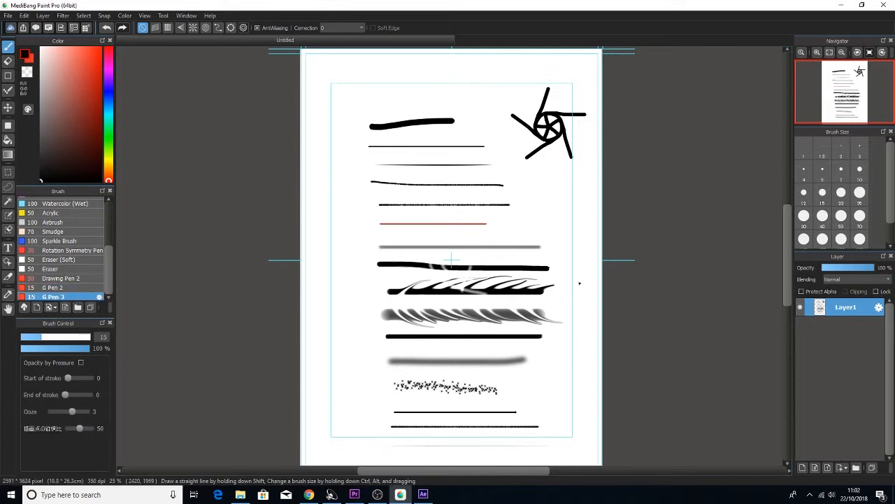
# Step: Add a new layer, hide Layer1 with the brush samples and activate the rectangle shape brush
pyautogui.click(803, 468)
pyautogui.click(801, 326)
pyautogui.press('u')
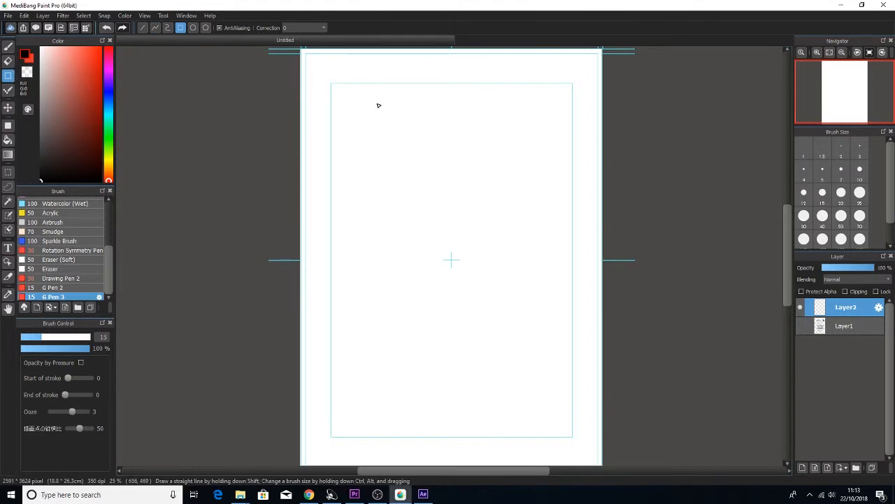
# Step: Draw a wide rectangle in the upper half of the page using G Pen 3 and undo it
pyautogui.moveTo(355, 129); pyautogui.dragTo(510, 193)
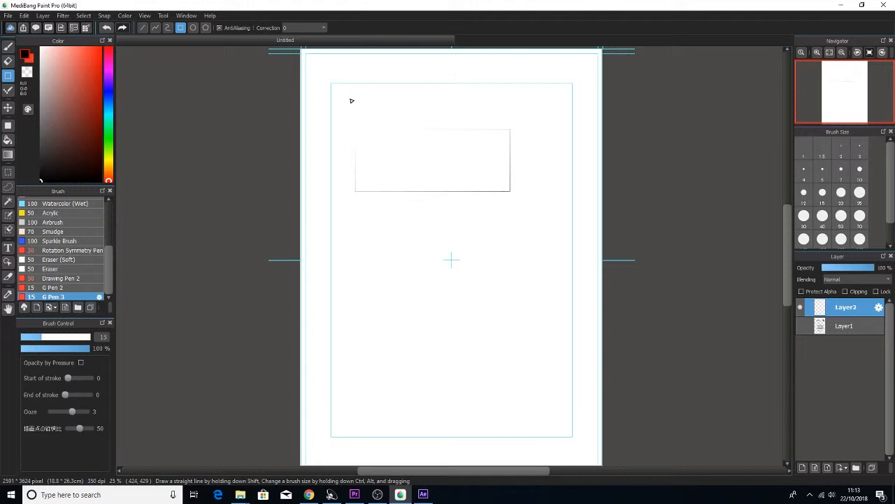
pyautogui.click(24, 16)
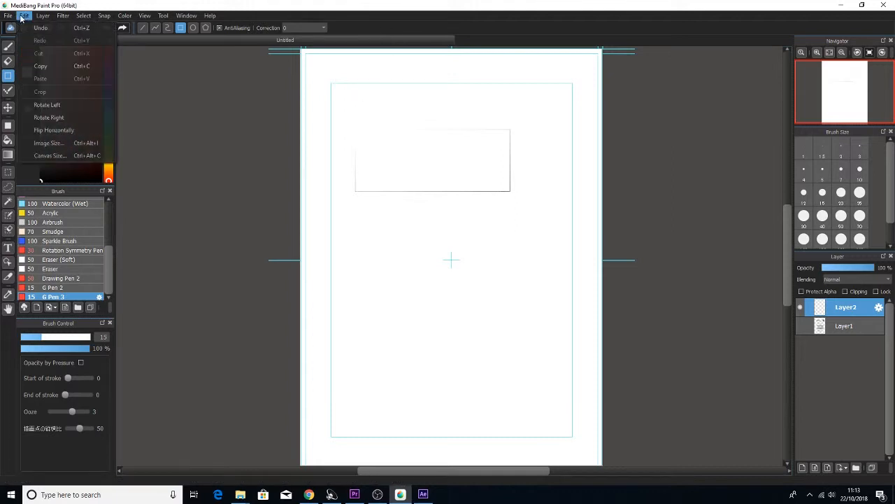
pyautogui.click(86, 30)
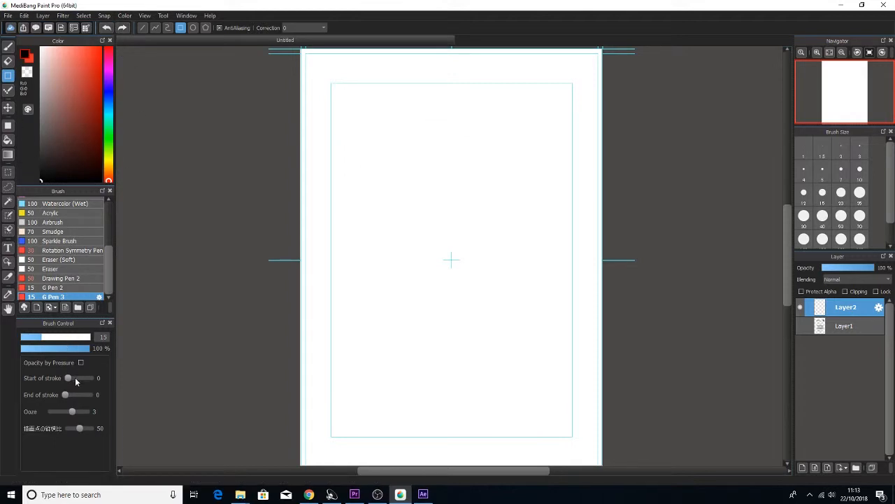
# Step: Choose Drawing Pen 2 for the shape brush and confirm its size of 50
pyautogui.scroll(-1, 77, 266)
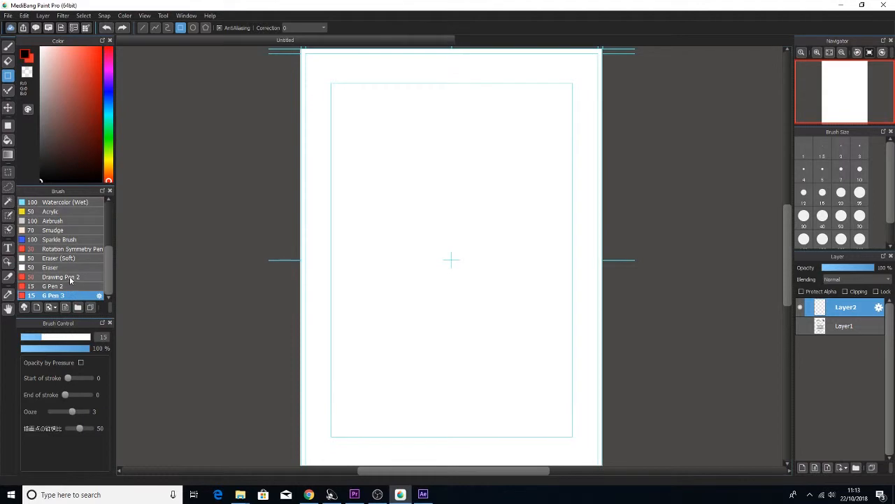
pyautogui.click(70, 278)
pyautogui.click(102, 337)
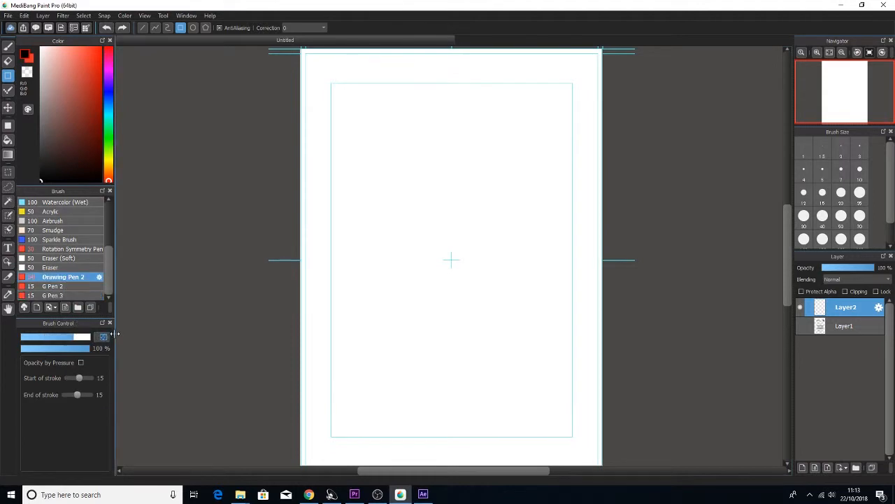
pyautogui.press('Return')
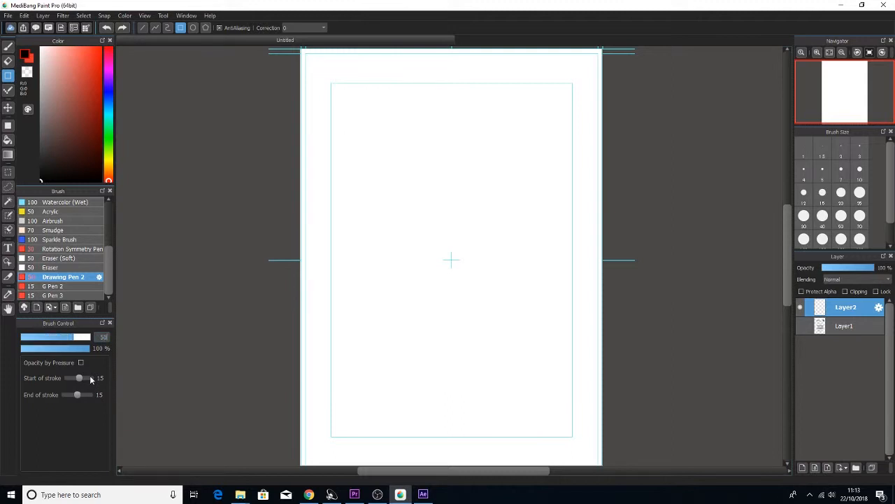
# Step: Try a wide rectangle in the upper half of the page with start and end of stroke at 10, and undo it
pyautogui.moveTo(82, 379); pyautogui.dragTo(78, 380)
pyautogui.moveTo(73, 377); pyautogui.dragTo(76, 378)
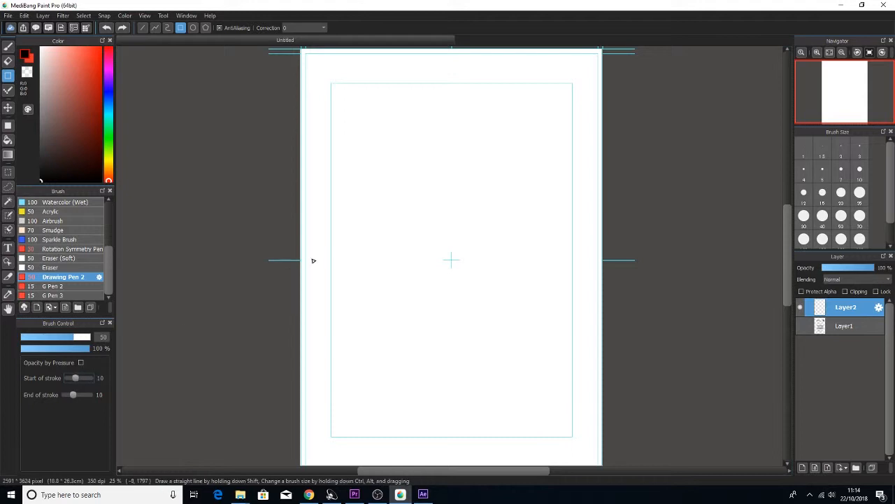
pyautogui.moveTo(375, 133); pyautogui.dragTo(526, 222)
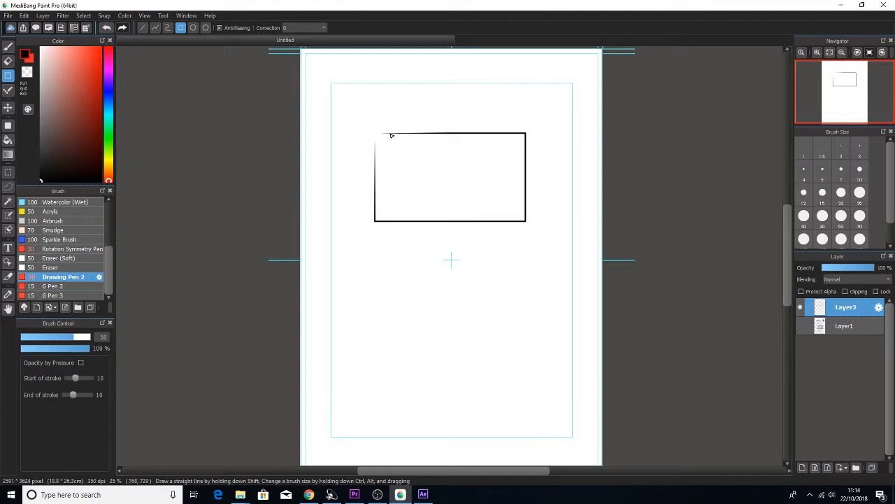
pyautogui.hotkey('ctrl', 'z')
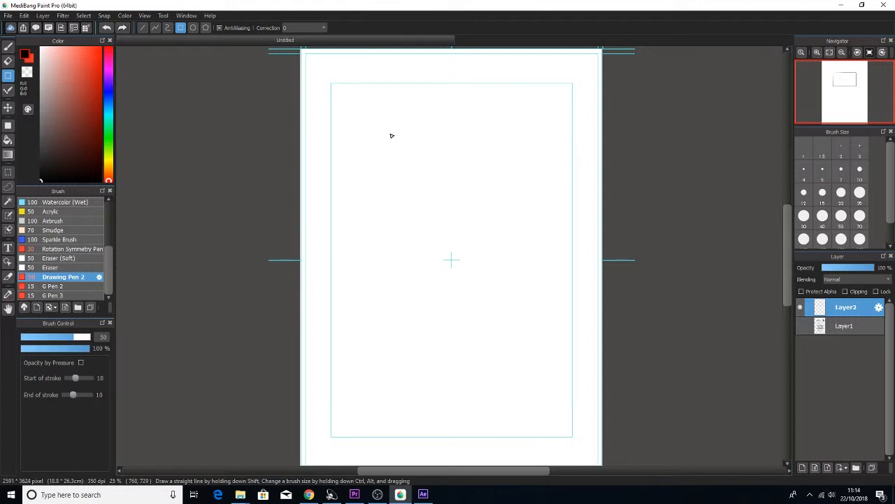
# Step: Set start and end of stroke to 15 and draw a wide rectangle in the upper half of the page
pyautogui.moveTo(77, 378); pyautogui.dragTo(77, 396)
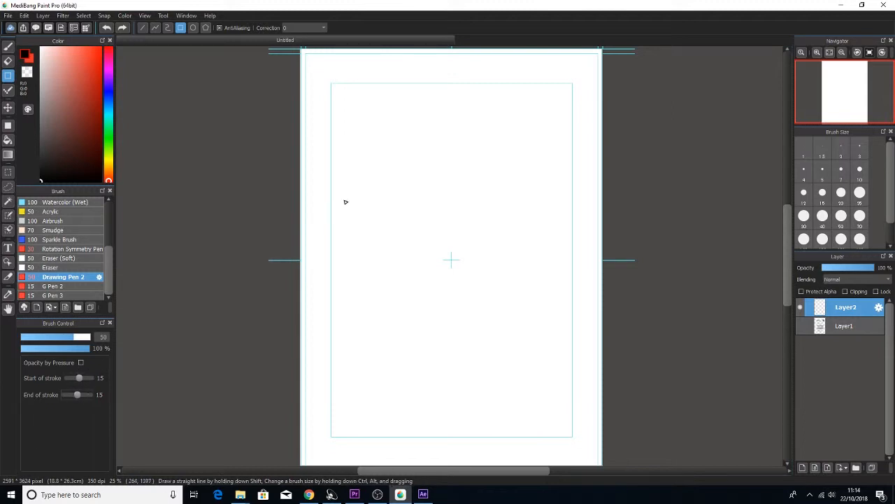
pyautogui.moveTo(374, 134); pyautogui.dragTo(537, 222)
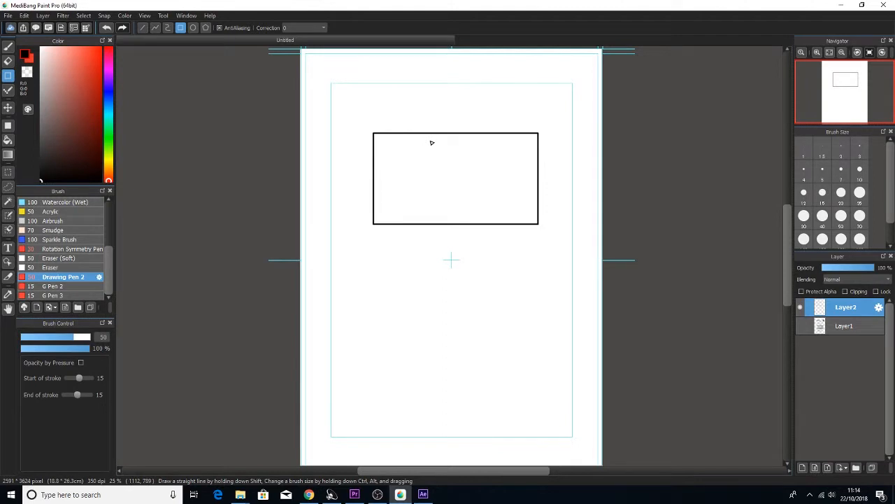
# Step: Draw a closed polyline shape with a sharp V-shaped notch below the rectangle
pyautogui.click(154, 27)
pyautogui.click(387, 375)
pyautogui.click(387, 275)
pyautogui.click(433, 361)
pyautogui.click(423, 278)
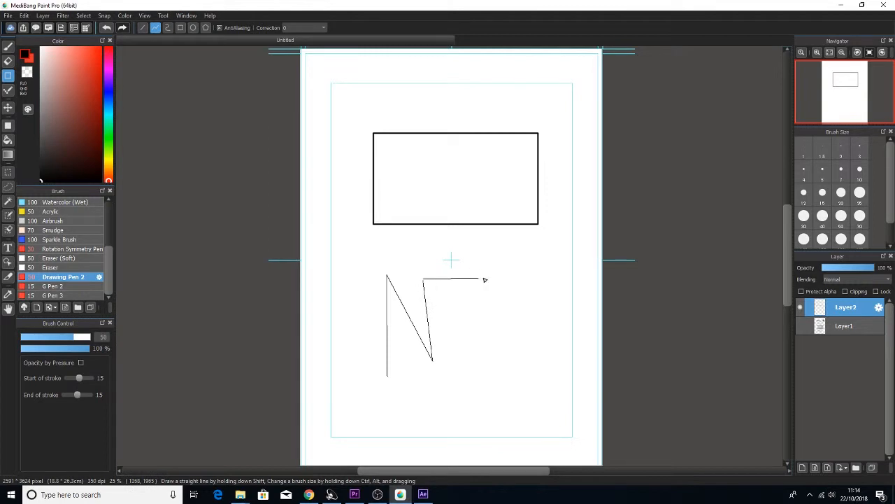
pyautogui.click(531, 277)
pyautogui.click(388, 376)
# Step: Draw a closed wavy curve surrounding the notched polyline shape
pyautogui.click(168, 28)
pyautogui.moveTo(341, 382)
pyautogui.mouseDown()
pyautogui.moveTo(357, 346)
pyautogui.moveTo(336, 311)
pyautogui.moveTo(351, 274)
pyautogui.moveTo(389, 249)
pyautogui.moveTo(455, 248)
pyautogui.moveTo(555, 271)
pyautogui.moveTo(547, 397)
pyautogui.moveTo(556, 424)
pyautogui.moveTo(421, 386)
pyautogui.moveTo(343, 384)
pyautogui.mouseUp()
pyautogui.click(339, 383)
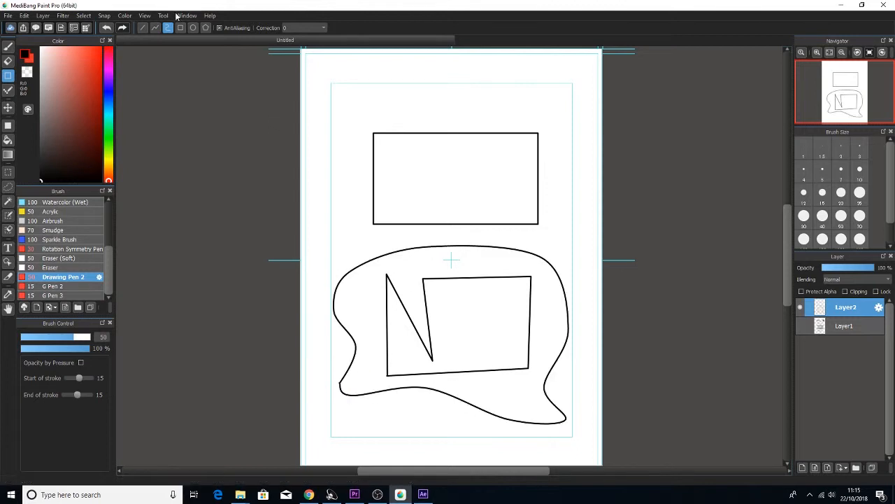
# Step: Draw a narrow triangle beside the rectangle's left edge and a circle above its upper left corner
pyautogui.click(142, 27)
pyautogui.moveTo(341, 241)
pyautogui.mouseDown()
pyautogui.moveTo(341, 139)
pyautogui.moveTo(315, 234)
pyautogui.moveTo(341, 242)
pyautogui.mouseUp()
pyautogui.click(193, 27)
pyautogui.moveTo(338, 68); pyautogui.dragTo(399, 127)
# Step: Draw an irregular pointed polygon above the rectangle, to the right of the circle, with the polygon shape brush
pyautogui.click(205, 27)
pyautogui.click(542, 99)
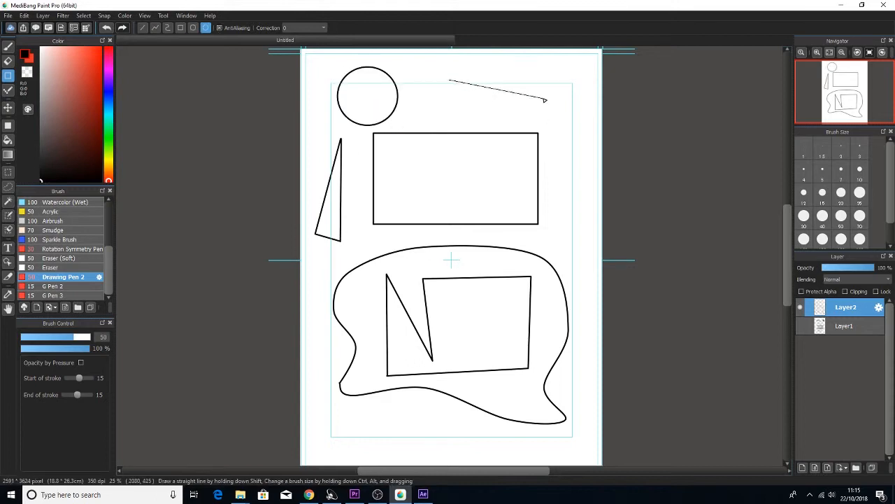
pyautogui.click(453, 120)
pyautogui.click(413, 73)
pyautogui.click(435, 59)
pyautogui.click(493, 65)
pyautogui.click(511, 81)
pyautogui.click(449, 80)
pyautogui.doubleClick(505, 100)
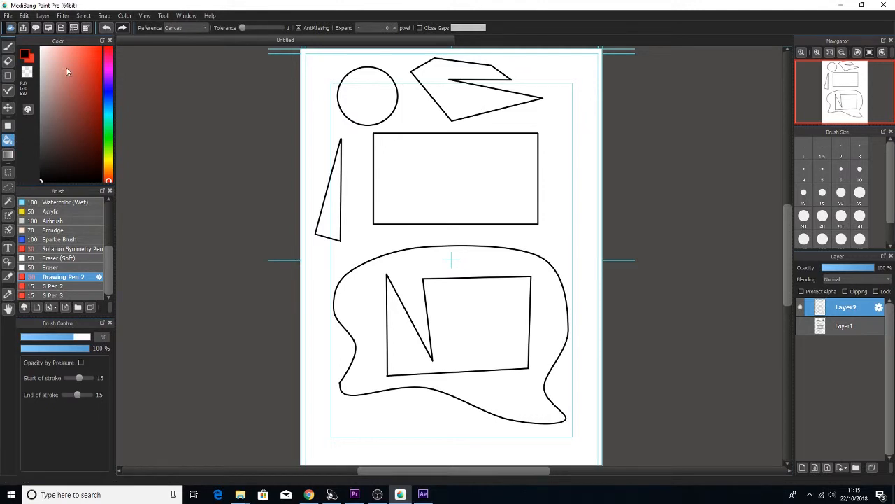
# Step: Add turquoise (RGB 15, 245, 199) and light blue (RGB 128, 214, 245) to the custom colors
pyautogui.moveTo(108, 69); pyautogui.dragTo(114, 86)
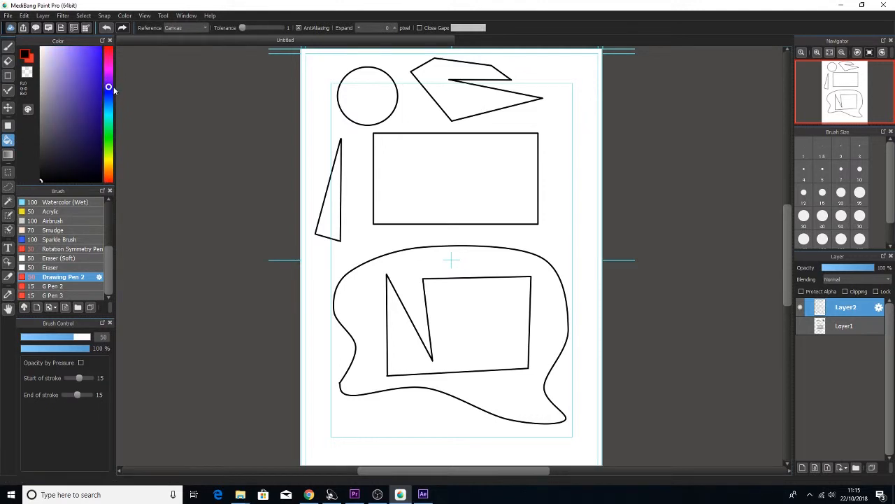
pyautogui.click(28, 109)
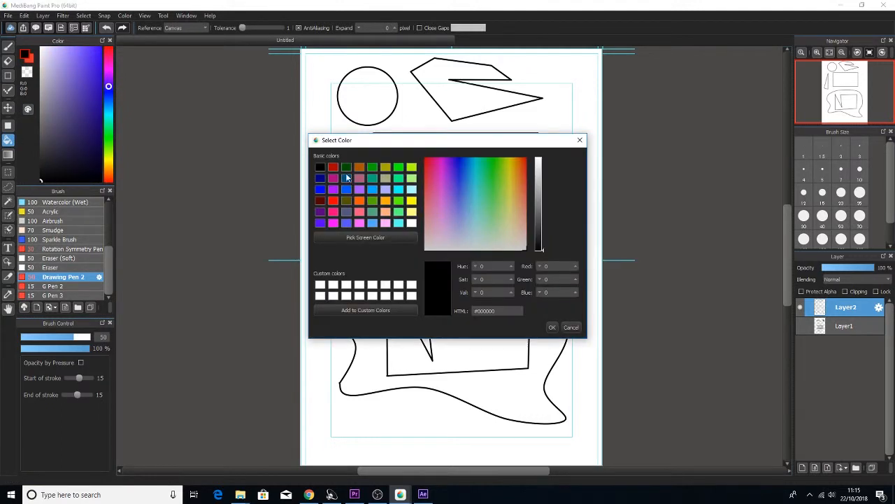
pyautogui.moveTo(461, 206); pyautogui.dragTo(479, 162)
pyautogui.moveTo(542, 196); pyautogui.dragTo(539, 163)
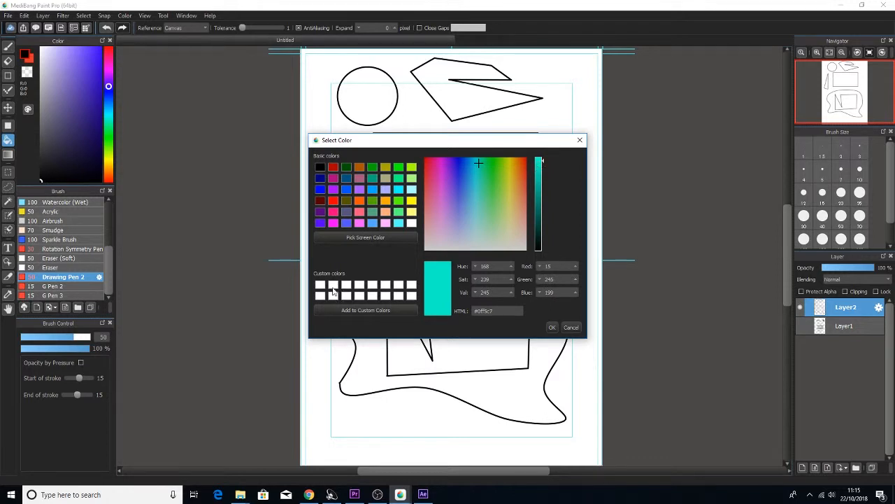
pyautogui.click(365, 310)
pyautogui.moveTo(476, 165); pyautogui.dragTo(470, 205)
pyautogui.click(365, 310)
pyautogui.click(553, 327)
# Step: Set the foreground to the turquoise custom color and bucket-fill the circle and the wavy shape
pyautogui.click(26, 55)
pyautogui.click(319, 284)
pyautogui.click(552, 328)
pyautogui.click(378, 104)
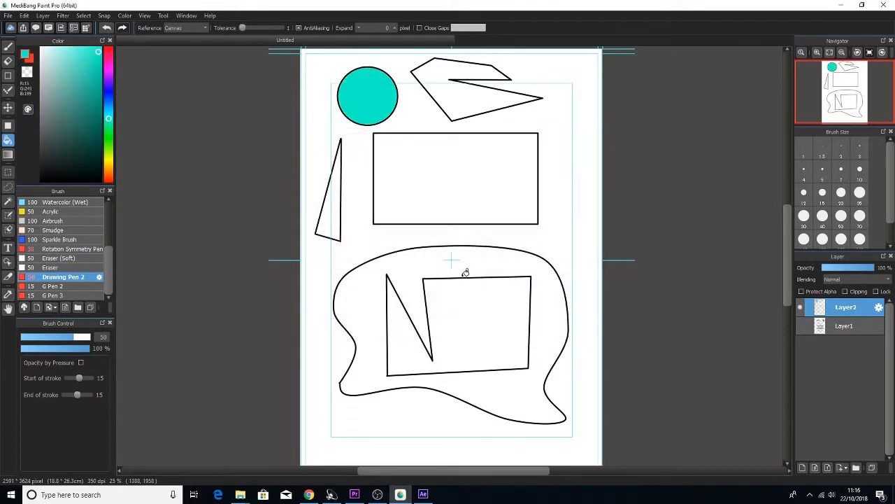
pyautogui.click(458, 266)
# Step: Set the foreground to the light blue custom color and fill the irregular polygon and the narrow triangle
pyautogui.click(28, 110)
pyautogui.click(334, 284)
pyautogui.click(552, 327)
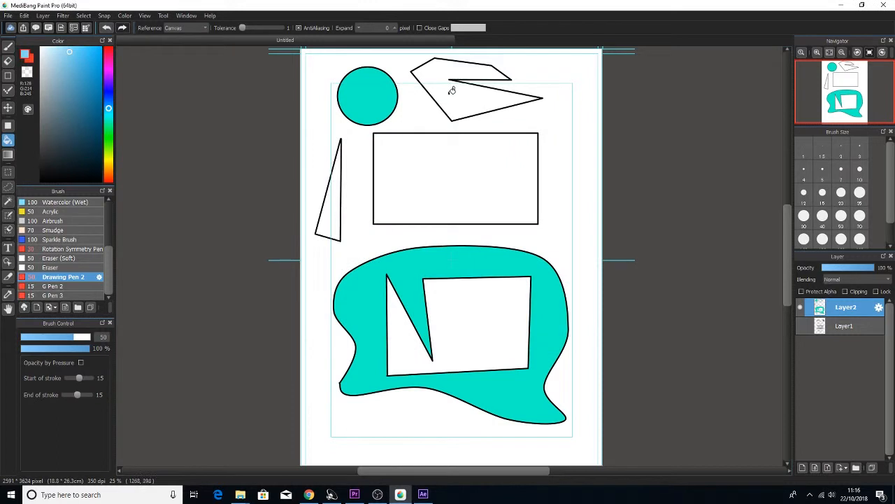
pyautogui.click(448, 91)
pyautogui.click(334, 203)
# Step: Change the foreground hue to light purple and fill the wide rectangle
pyautogui.click(108, 78)
pyautogui.click(413, 160)
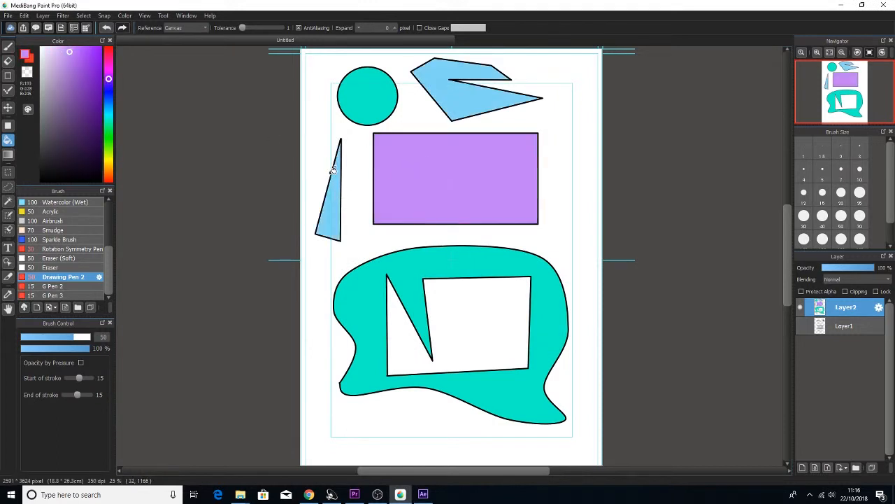
# Step: Apply a linear Foreground-Background gradient horizontally across the rectangle and undo it
pyautogui.click(8, 155)
pyautogui.moveTo(383, 170); pyautogui.dragTo(541, 170)
pyautogui.click(24, 16)
pyautogui.click(42, 26)
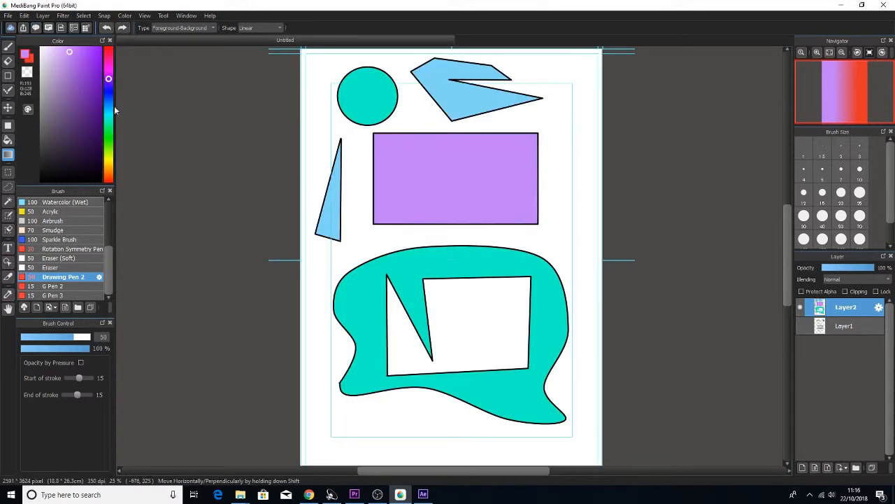
# Step: Bucket-fill the notched shape inside the wavy outline with the light purple
pyautogui.click(8, 141)
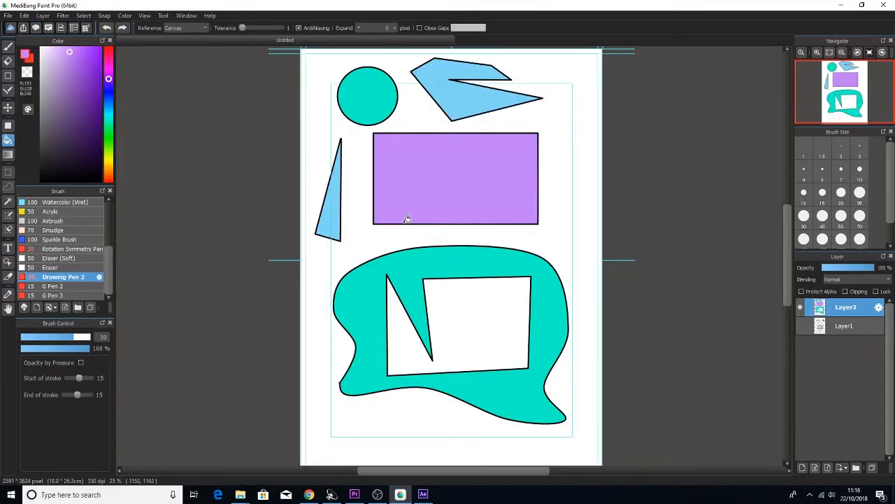
pyautogui.click(476, 312)
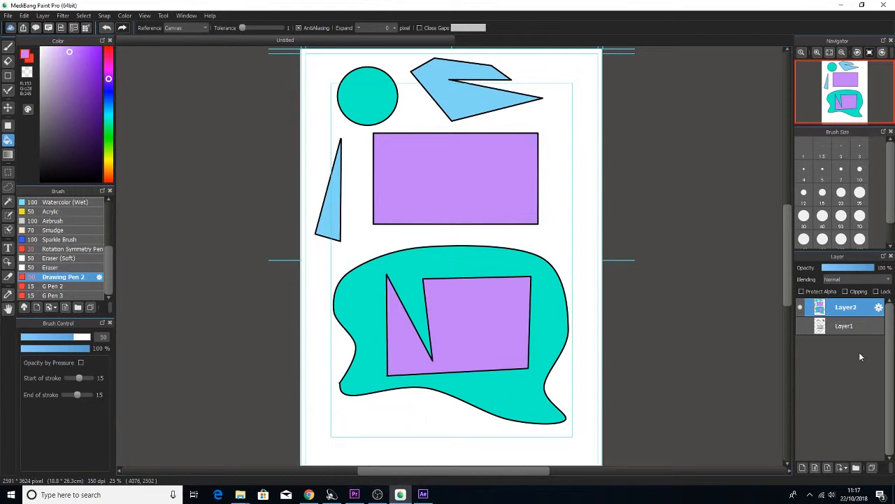
# Step: Hide Layer2 with the filled shapes and add a new empty layer
pyautogui.click(803, 308)
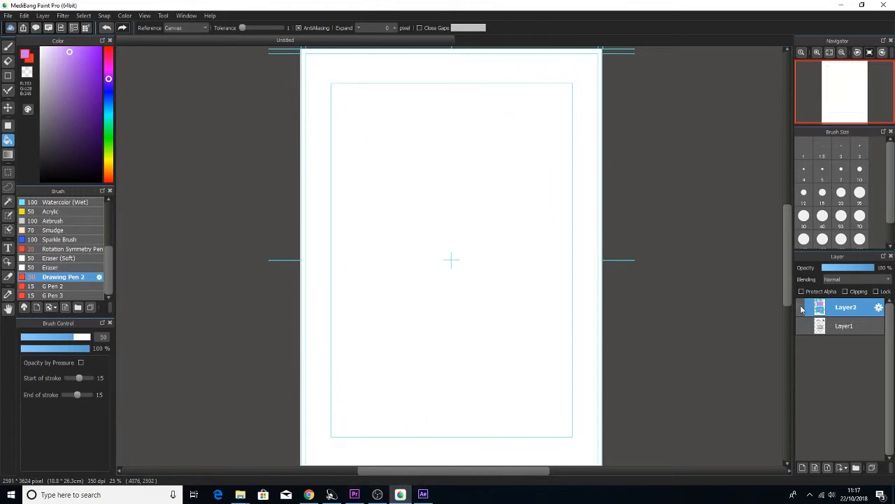
pyautogui.click(802, 467)
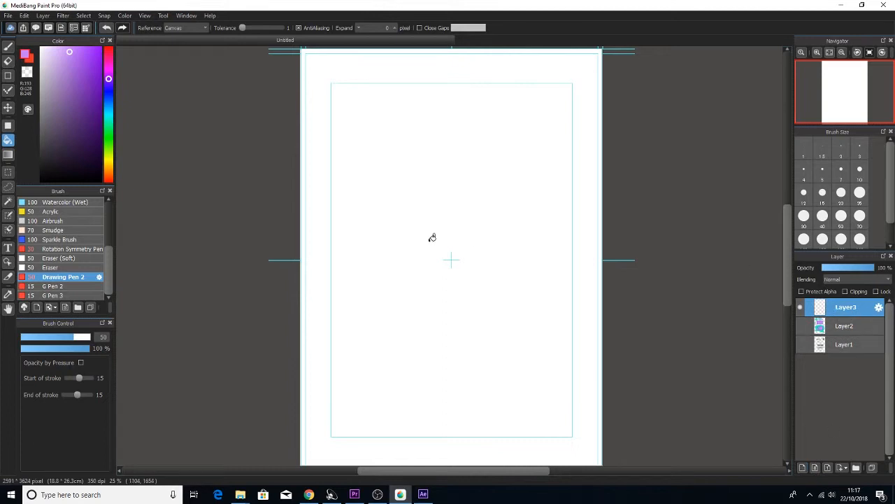
# Step: Place a text in the upper part of the page reading "Hi World!" with black (#000000) as its color
pyautogui.click(9, 248)
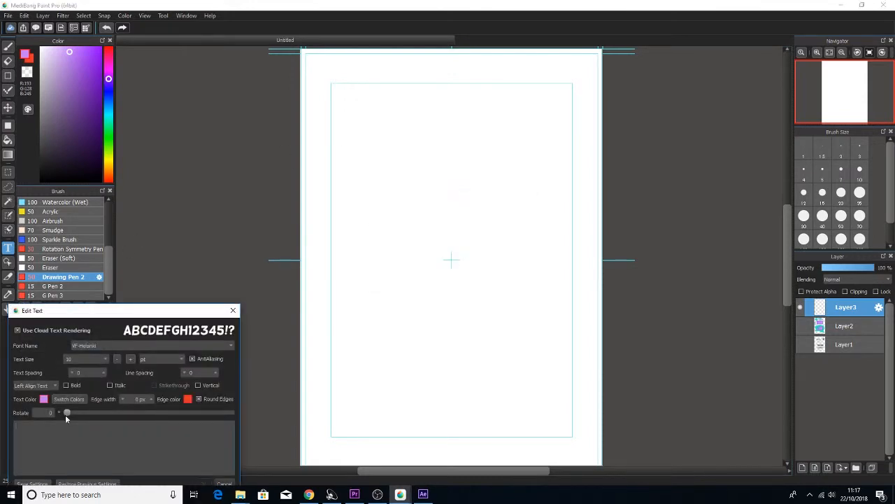
pyautogui.moveTo(98, 311); pyautogui.dragTo(137, 189)
pyautogui.click(82, 277)
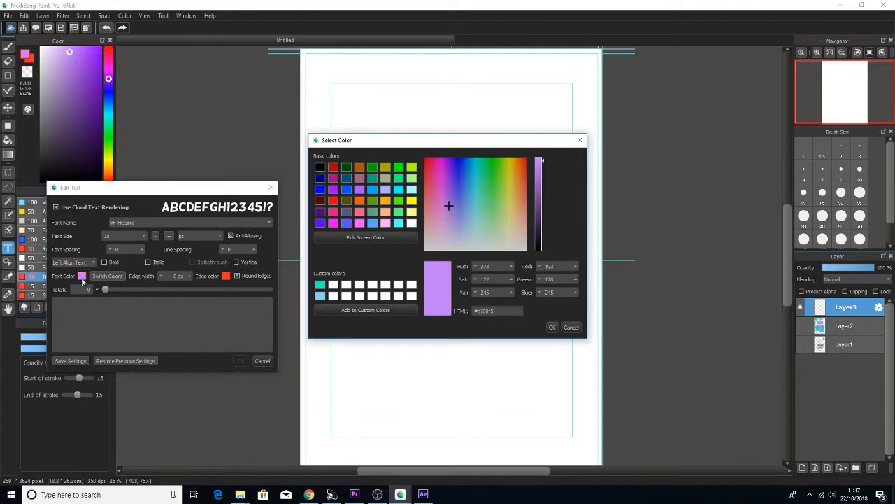
pyautogui.click(320, 167)
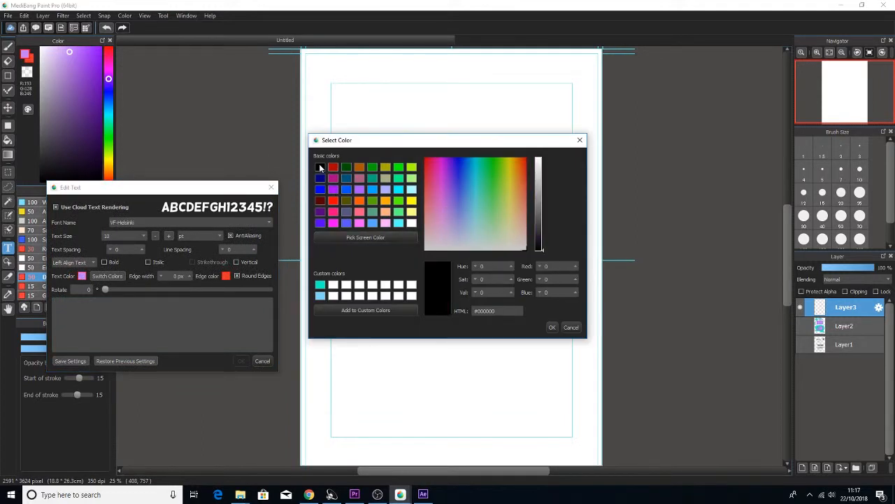
pyautogui.click(552, 327)
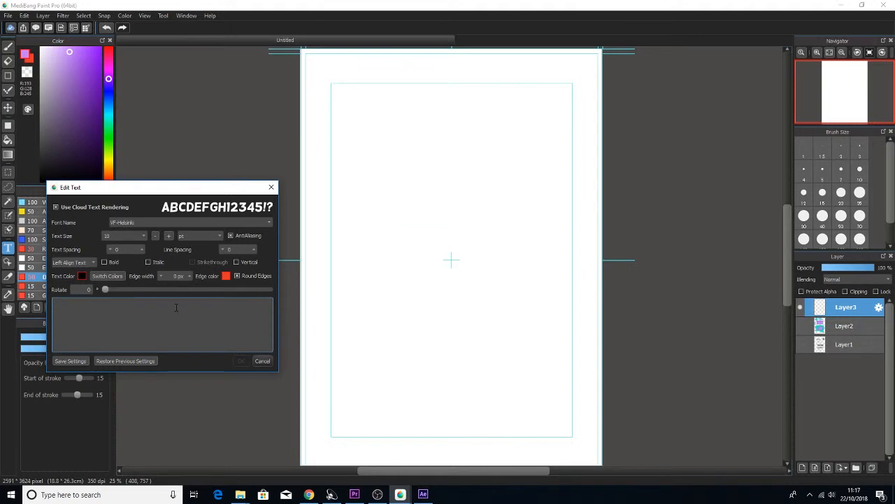
pyautogui.write('Hi World!')
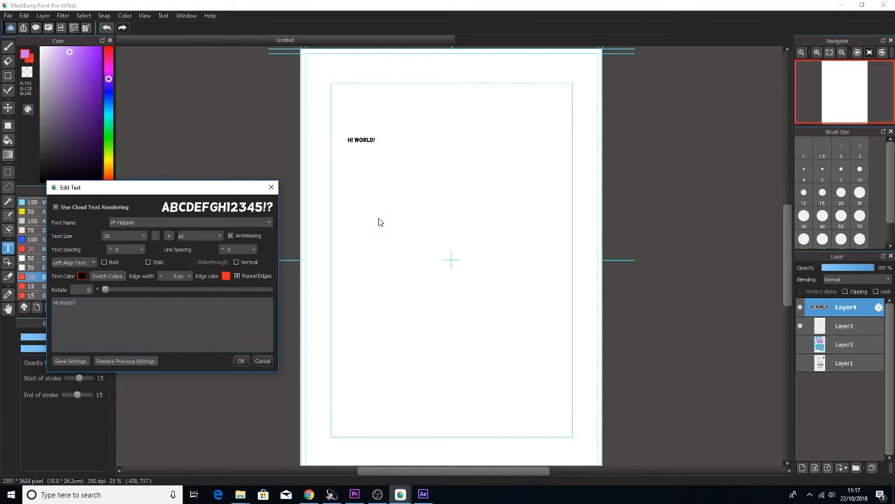
# Step: Set the size of the "Hi World!" text to 96 pt, keeping its rotation at 0
pyautogui.click(142, 235)
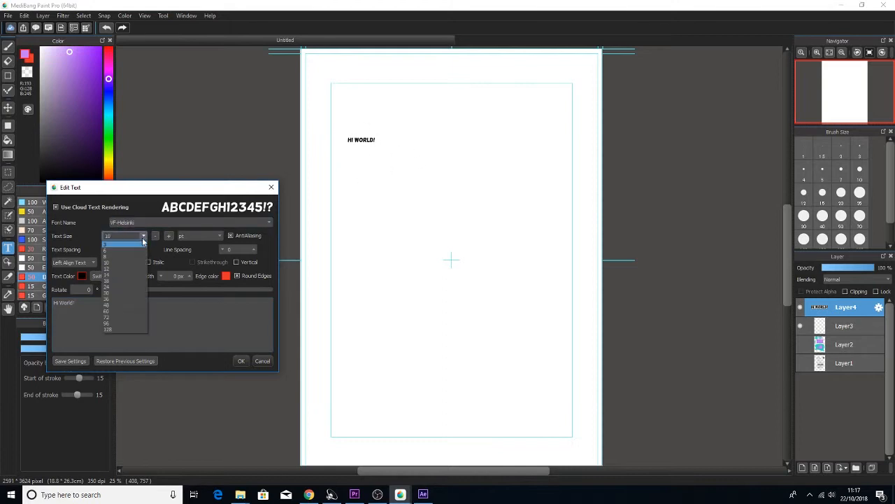
pyautogui.click(122, 323)
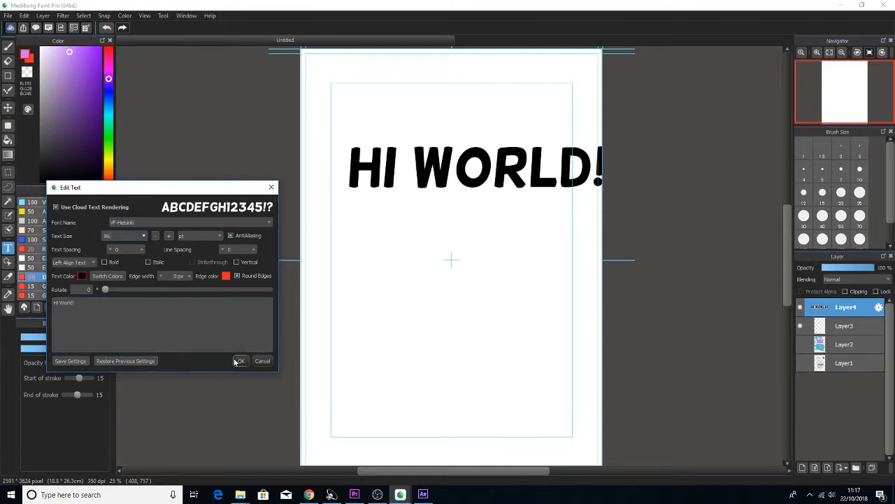
pyautogui.moveTo(106, 290)
pyautogui.mouseDown()
pyautogui.moveTo(246, 290)
pyautogui.moveTo(105, 289)
pyautogui.mouseUp()
# Step: Try several other fonts on the text, including CC-WildWords, and return to VF-Helsinki
pyautogui.click(142, 222)
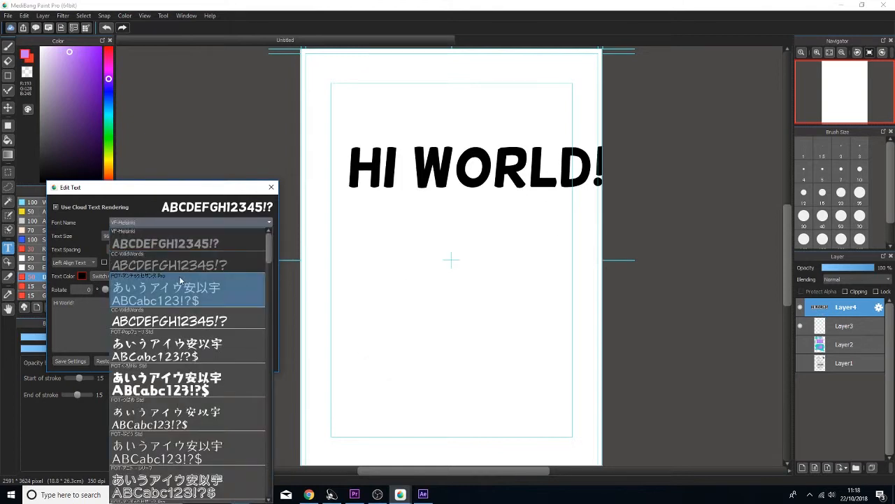
pyautogui.click(179, 262)
pyautogui.click(168, 222)
pyautogui.click(168, 251)
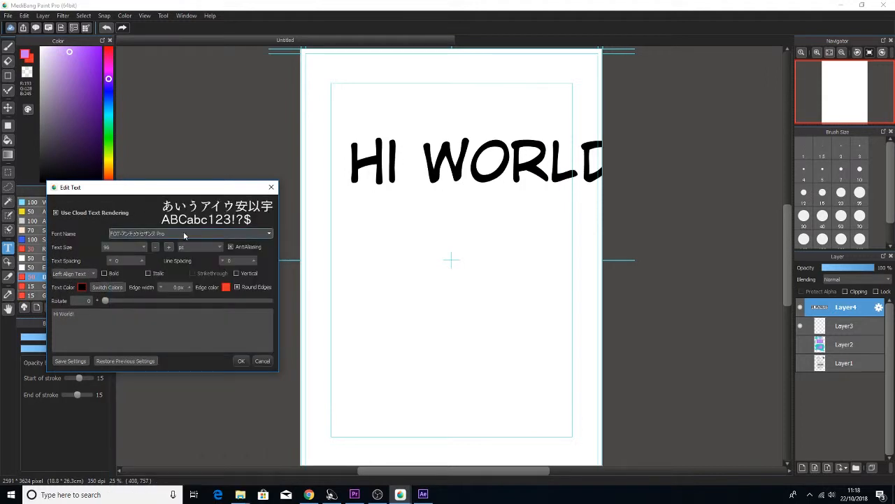
pyautogui.click(183, 233)
pyautogui.click(187, 328)
pyautogui.click(210, 233)
pyautogui.click(213, 312)
pyautogui.click(183, 233)
pyautogui.click(180, 254)
# Step: Confirm the text settings and move "Hi World!" down and left to the middle of the page
pyautogui.click(238, 360)
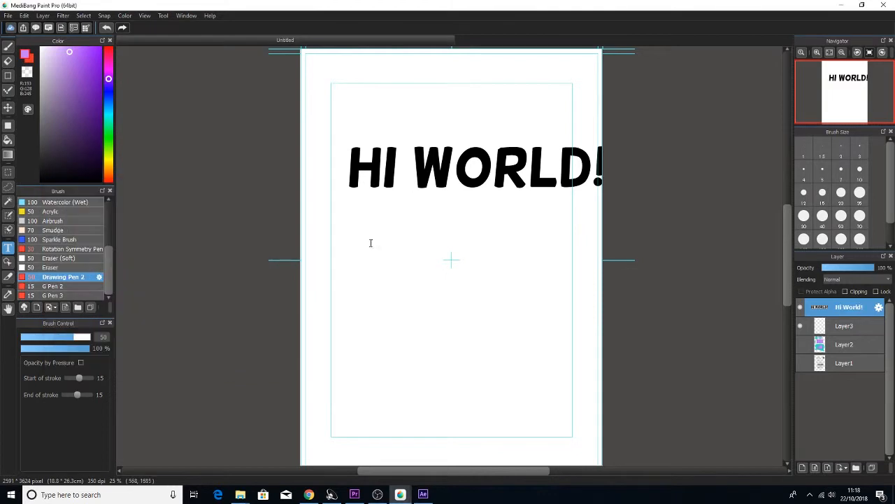
pyautogui.moveTo(385, 165); pyautogui.dragTo(364, 233)
# Step: Draw a black rectangular frame around "Hi World!" on Layer3 with the shape brush
pyautogui.press('u')
pyautogui.click(41, 180)
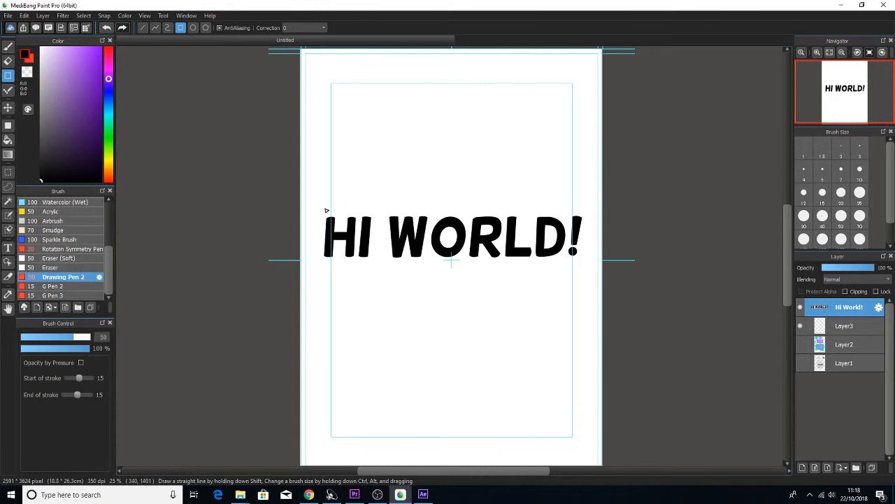
pyautogui.click(845, 323)
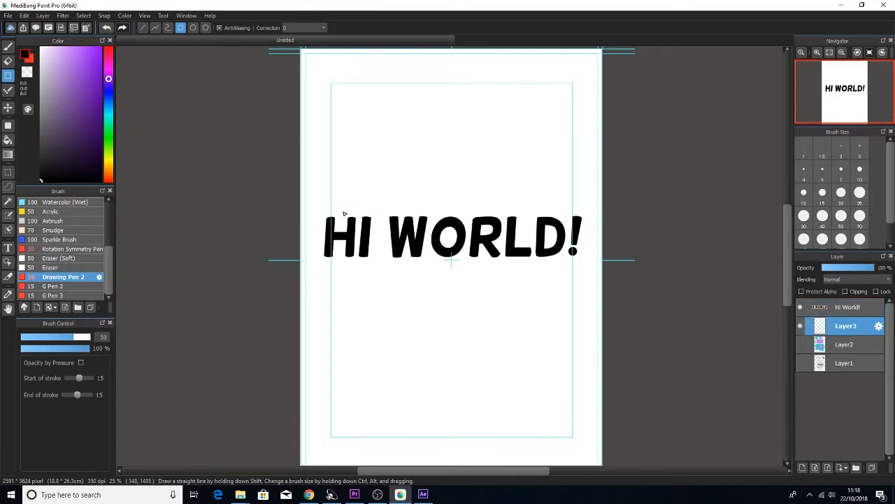
pyautogui.moveTo(314, 200); pyautogui.dragTo(592, 278)
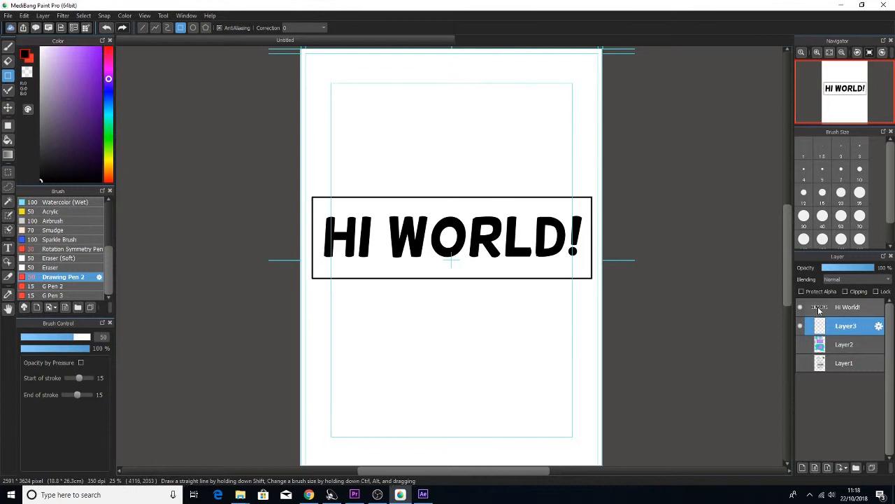
# Step: Hide and reshow the "Hi World!" text layer, and try its opacity setting, leaving it at 100 %
pyautogui.click(800, 306)
pyautogui.click(800, 306)
pyautogui.click(848, 307)
pyautogui.moveTo(856, 272); pyautogui.dragTo(879, 270)
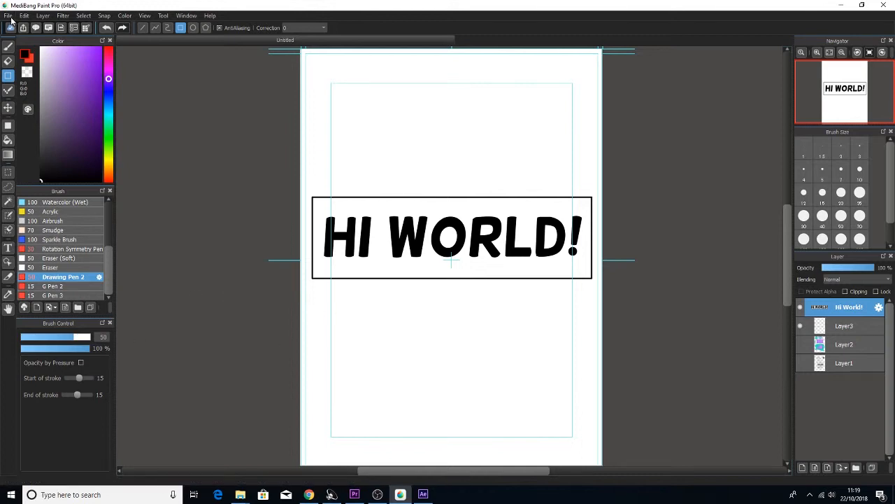
# Step: Hide the "Hi World!" layer and Layer3, and add a new empty layer on top
pyautogui.click(800, 306)
pyautogui.click(800, 326)
pyautogui.click(802, 467)
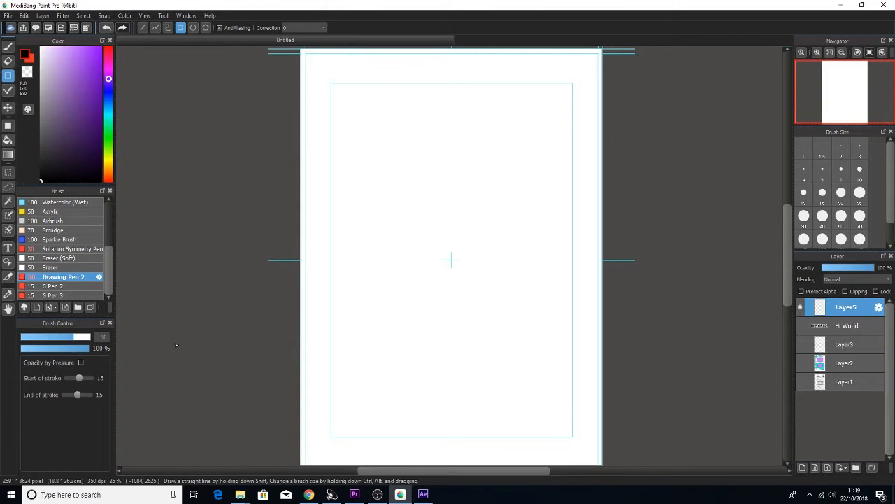
# Step: Rename the new top layer "Smart material dialog"
pyautogui.doubleClick(845, 310)
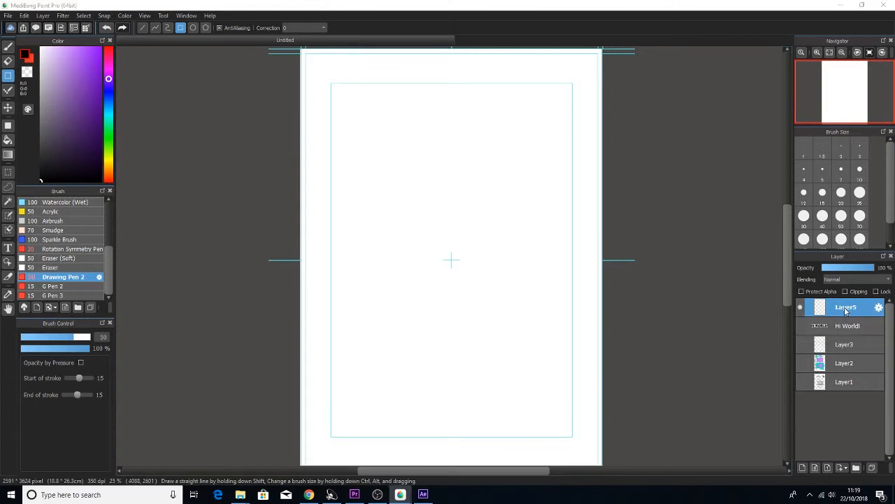
pyautogui.write('Smart')
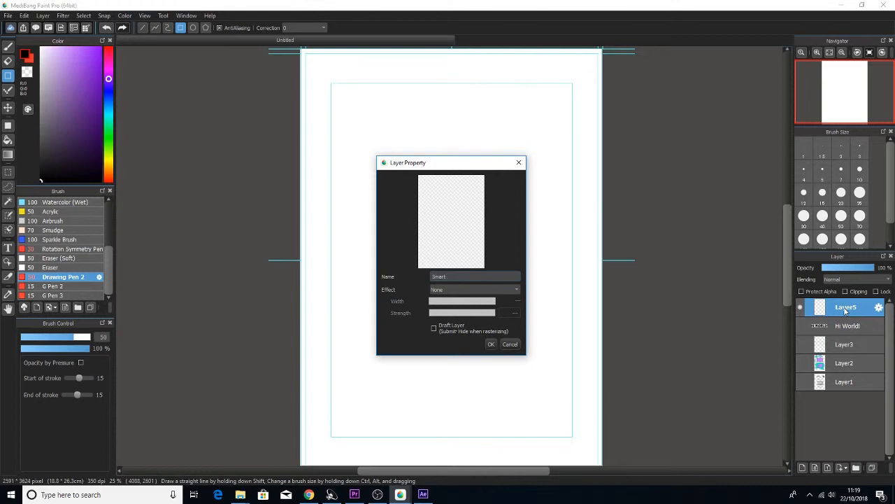
pyautogui.write(' material dialog')
pyautogui.press('Return')
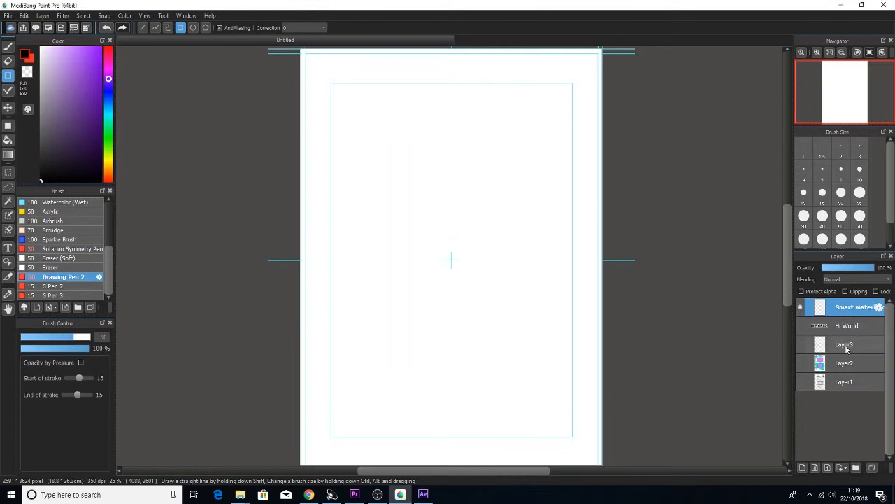
# Step: Rename Layer2 "Lines and shapes" and Layer1 "Brushes"
pyautogui.doubleClick(846, 365)
pyautogui.write('Lines and shapes')
pyautogui.press('Return')
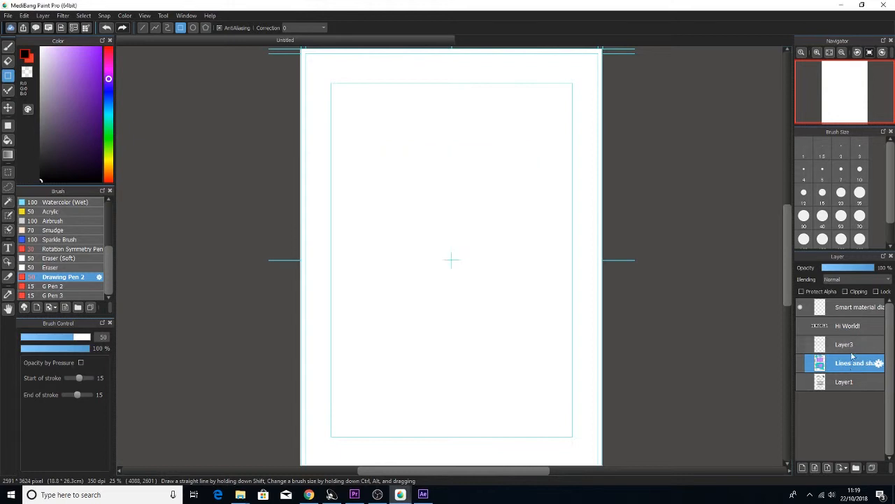
pyautogui.doubleClick(845, 381)
pyautogui.write('Brushes')
pyautogui.press('Return')
# Step: Rename Layer3, which holds the rectangular frame, "Texting"
pyautogui.doubleClick(840, 346)
pyautogui.write('Te')
pyautogui.press('Return')
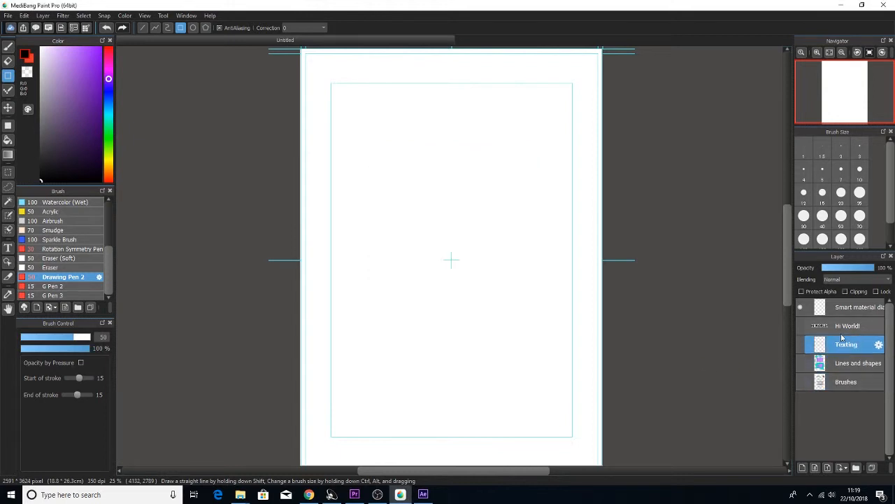
# Step: Create a layer folder, move the Texting and "Hi World!" layers into it, and make the Texting layer visible
pyautogui.click(856, 467)
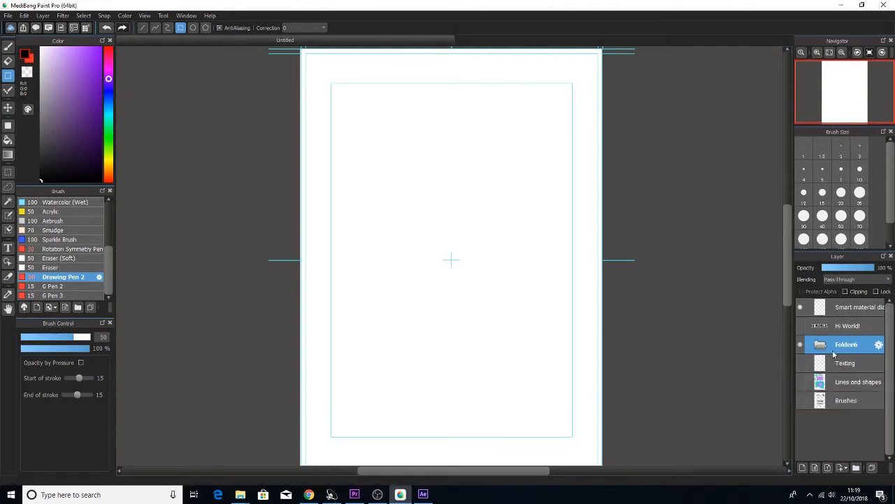
pyautogui.click(843, 361)
pyautogui.keyDown('ctrl'); pyautogui.click(849, 327); pyautogui.keyUp('ctrl')
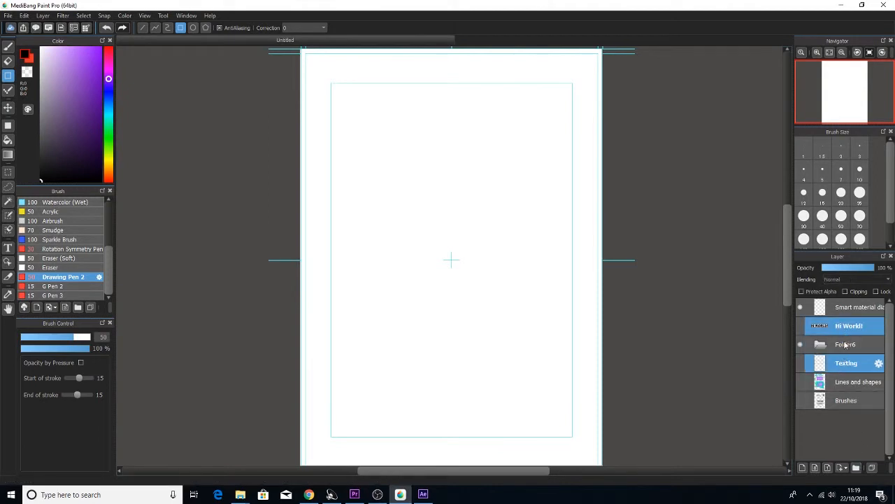
pyautogui.moveTo(845, 344); pyautogui.dragTo(843, 345)
pyautogui.click(809, 344)
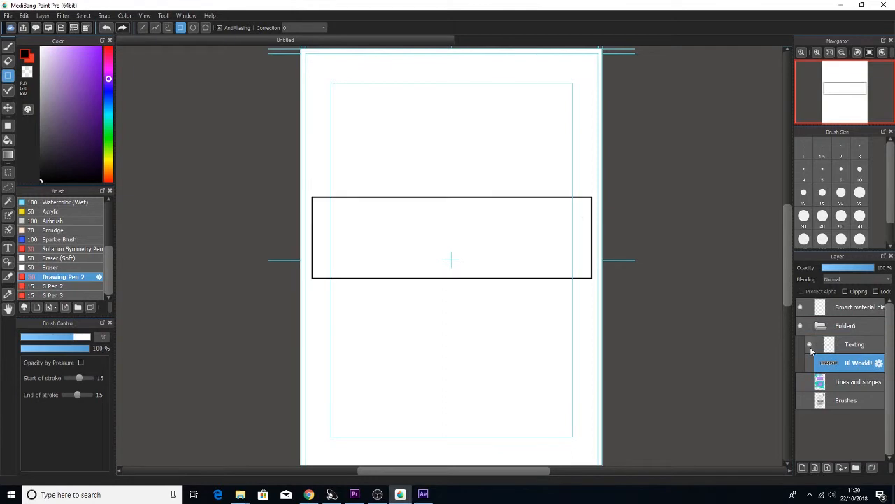
# Step: Rename the layer folder "Texting", then hide and collapse it
pyautogui.doubleClick(844, 326)
pyautogui.write('Texting')
pyautogui.press('Return')
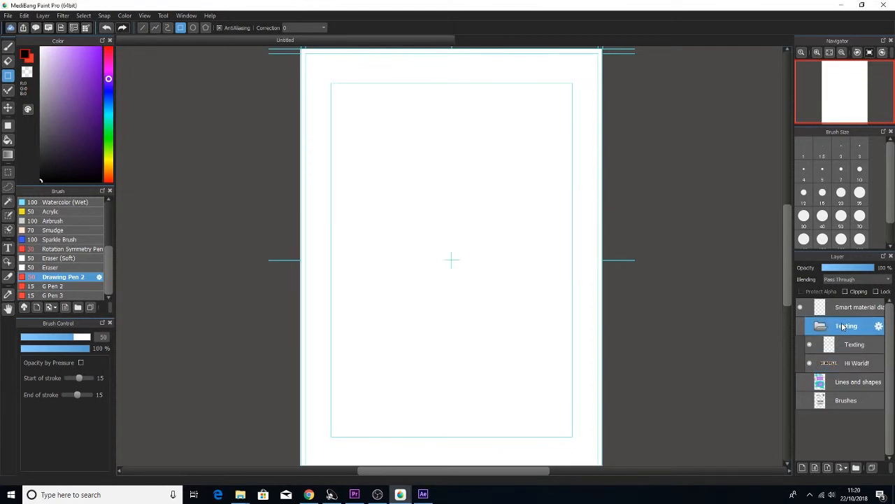
pyautogui.click(819, 326)
# Step: Make the "Smart material dialog" layer active and open the cloud materials from the material dialog
pyautogui.click(820, 307)
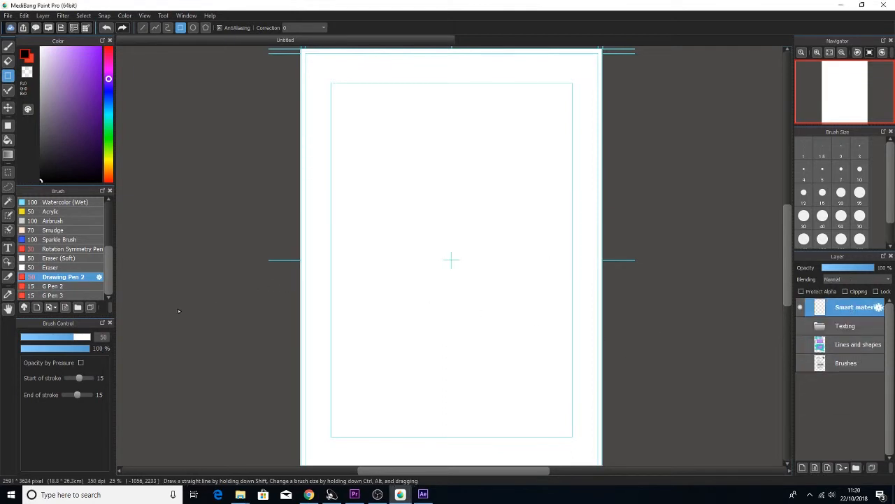
pyautogui.click(37, 28)
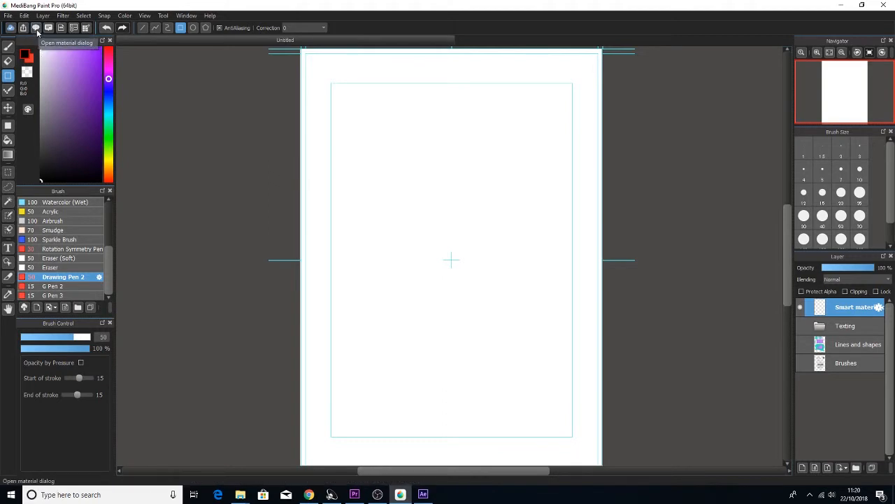
pyautogui.moveTo(49, 33); pyautogui.dragTo(175, 34)
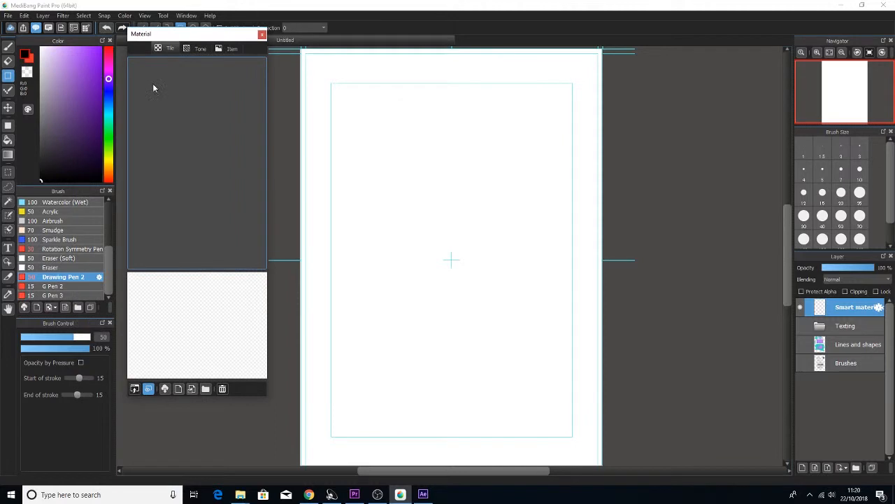
pyautogui.click(166, 388)
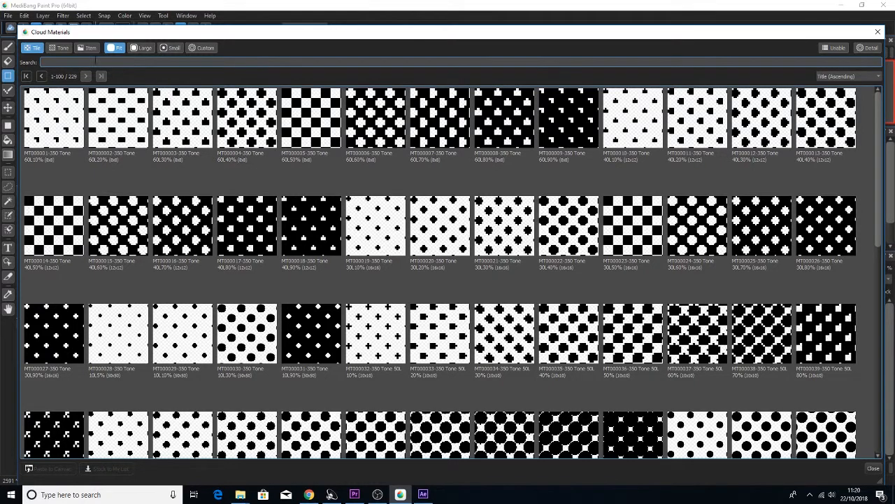
# Step: Preview the Diamond 2 (Large) tile and try pasting the Diamond 3 (Small) tile onto the canvas
pyautogui.scroll(-10, 245, 192)
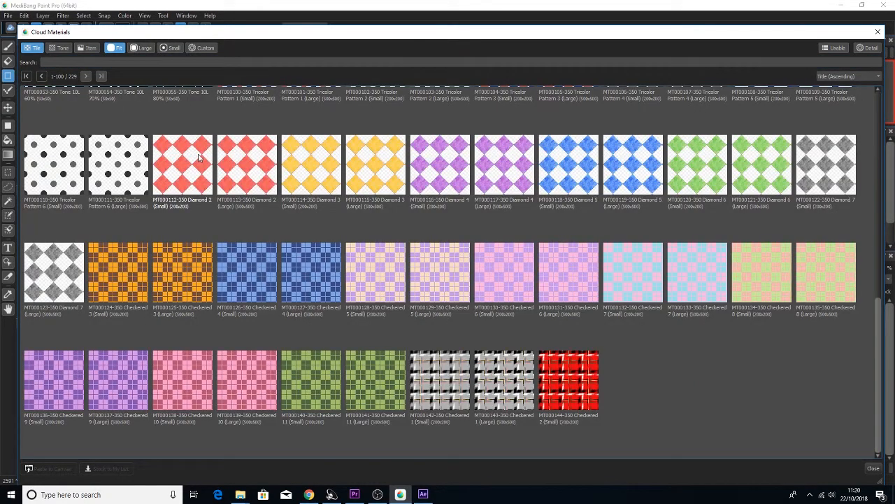
pyautogui.click(253, 186)
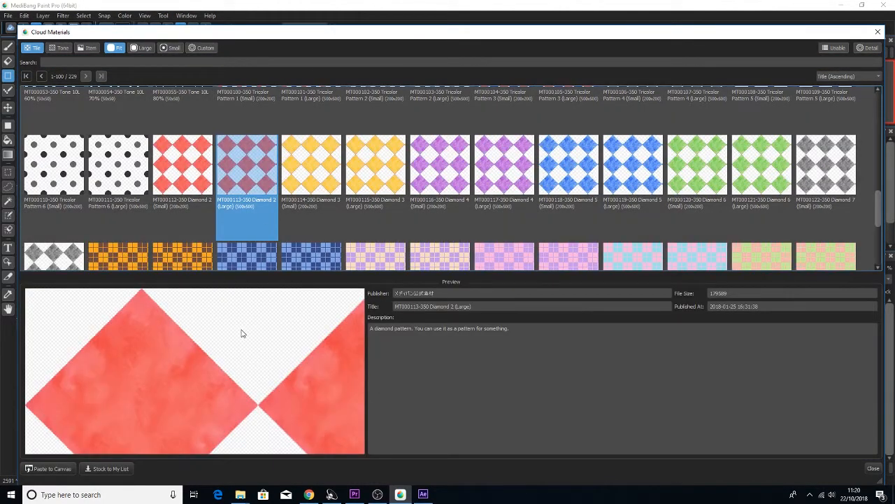
pyautogui.click(326, 203)
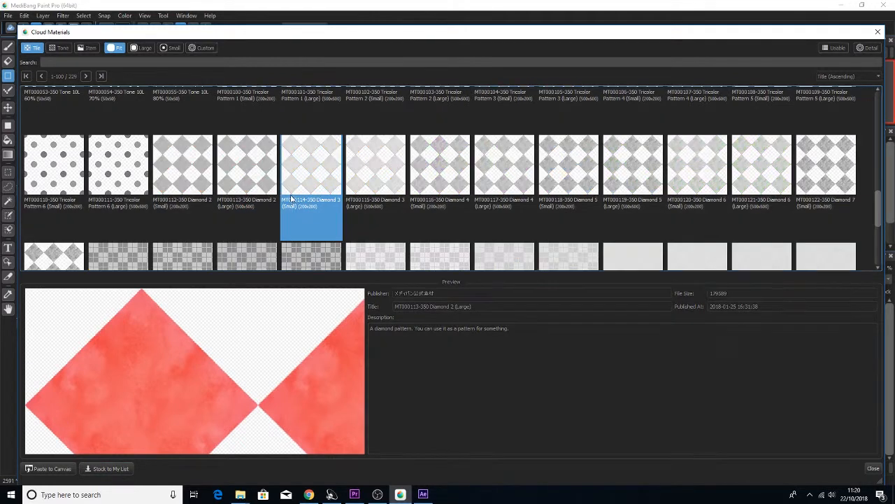
pyautogui.click(49, 469)
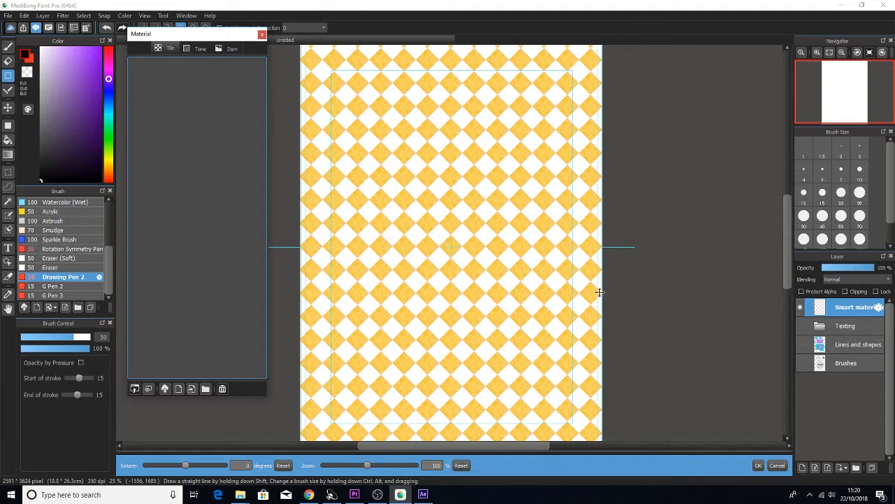
pyautogui.click(777, 466)
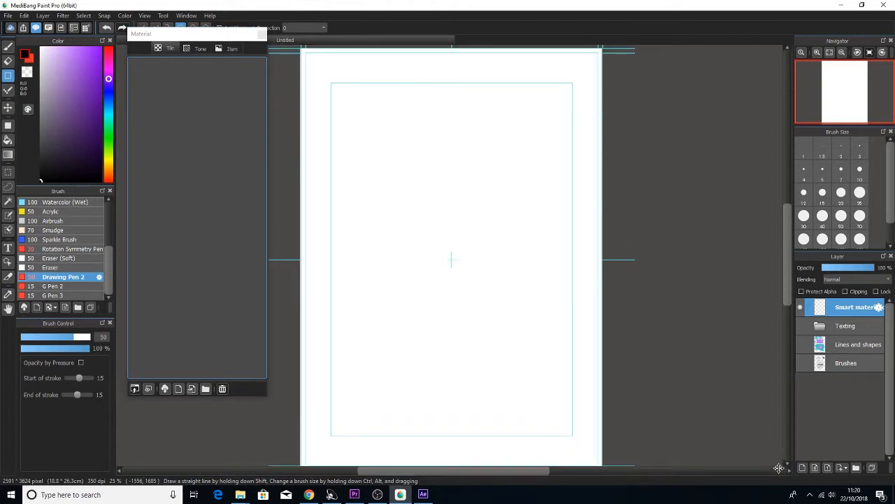
# Step: Reopen the cloud materials, browse the tones and items, and preview the Hippie camper item
pyautogui.click(165, 386)
pyautogui.click(60, 48)
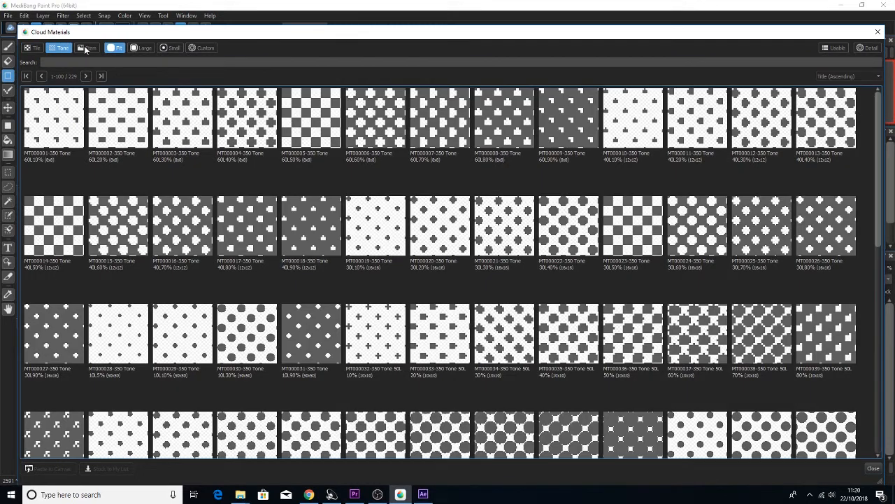
pyautogui.click(86, 48)
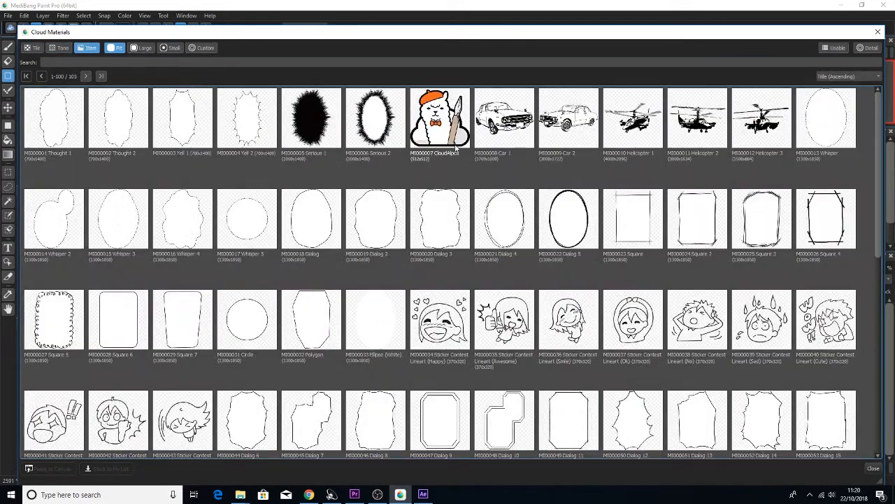
pyautogui.scroll(-5, 472, 144)
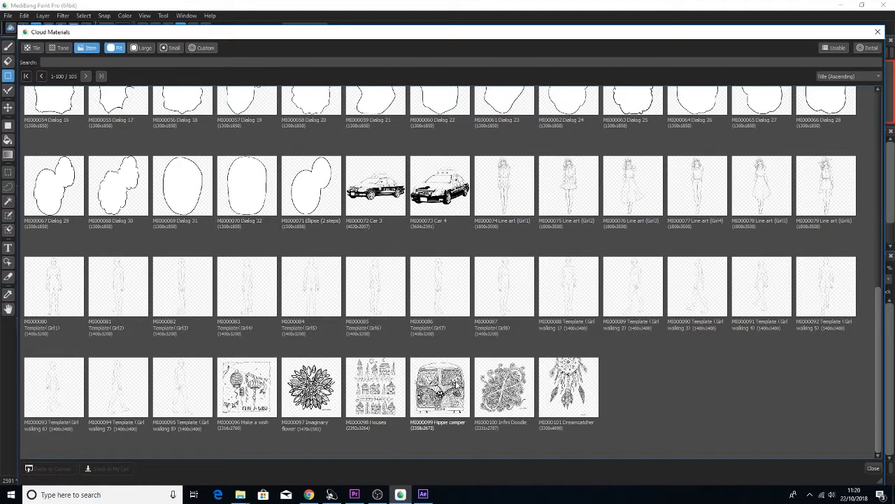
pyautogui.click(458, 386)
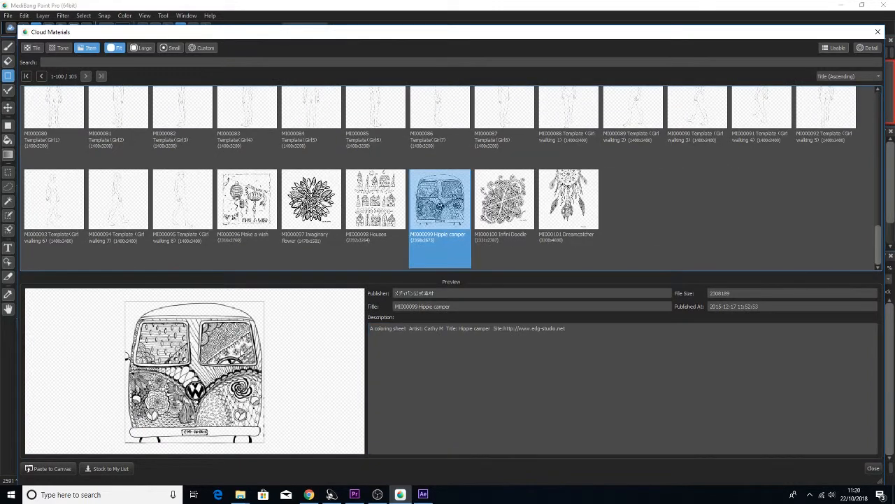
pyautogui.scroll(10, 413, 210)
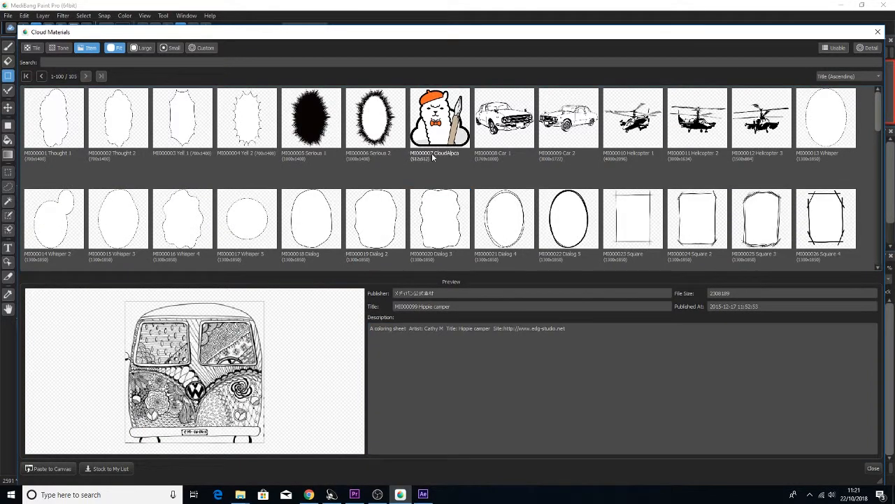
# Step: Preview several cloud items, including the CloudAlpaca logo, the Serious and Yell balloons, and Helicopter 1
pyautogui.click(432, 157)
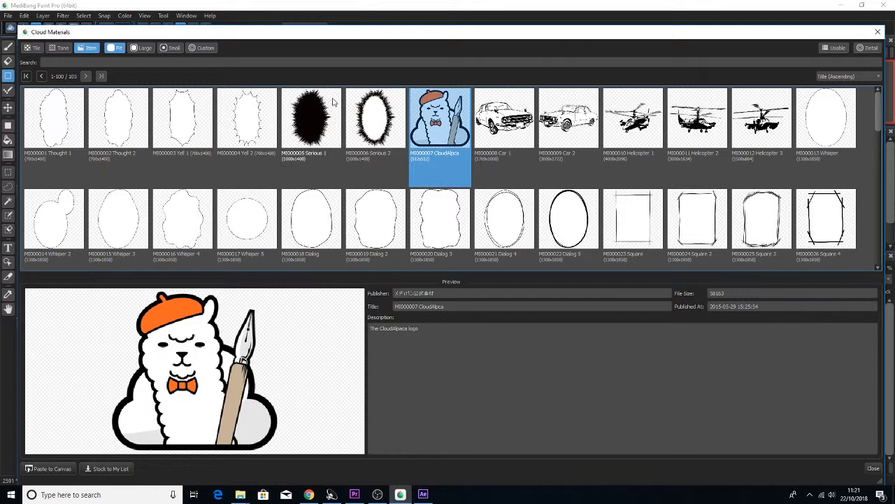
pyautogui.click(334, 103)
pyautogui.click(243, 109)
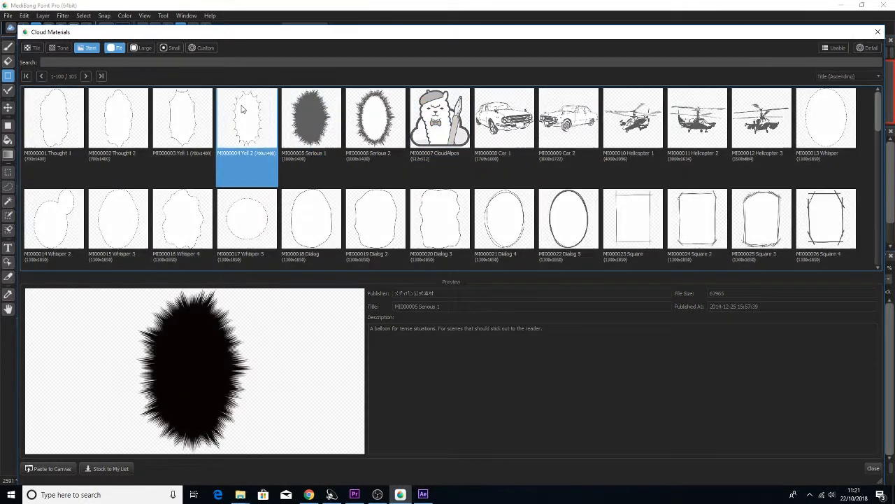
pyautogui.click(363, 119)
pyautogui.click(657, 158)
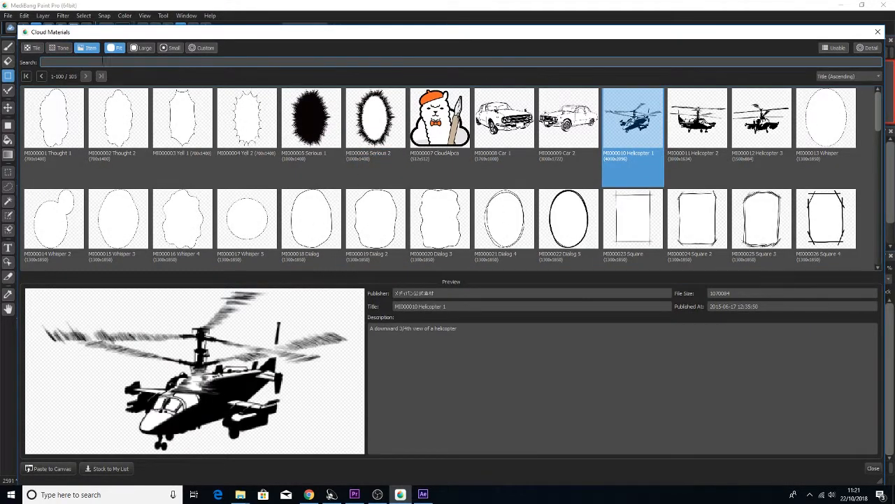
# Step: Browse the cloud tones and paste the Building 1 skyscraper tone onto the canvas
pyautogui.click(62, 48)
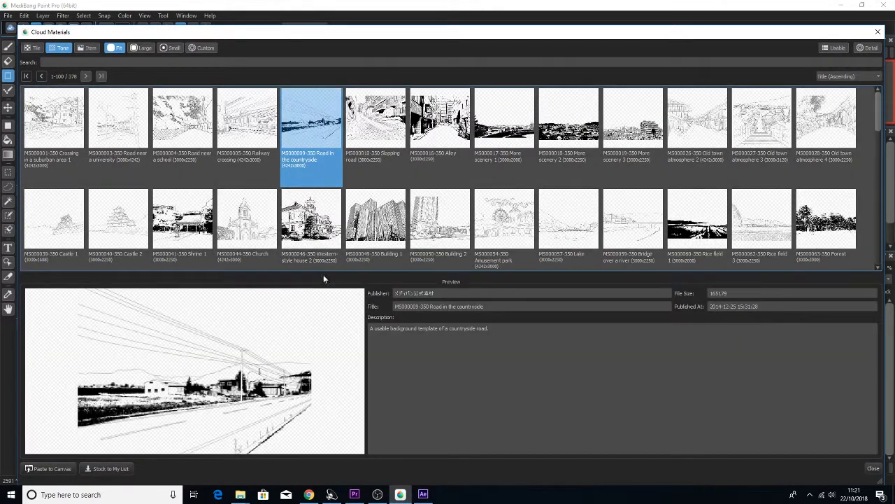
pyautogui.click(313, 230)
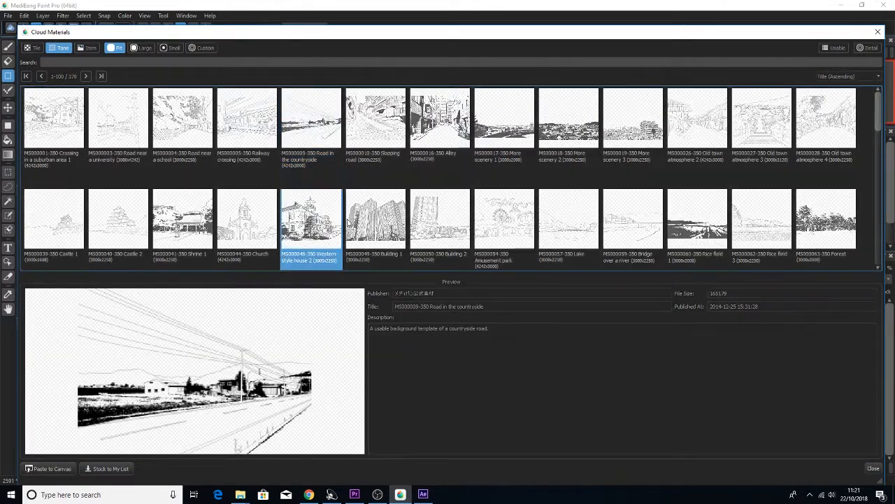
pyautogui.scroll(-1, 381, 235)
pyautogui.click(381, 235)
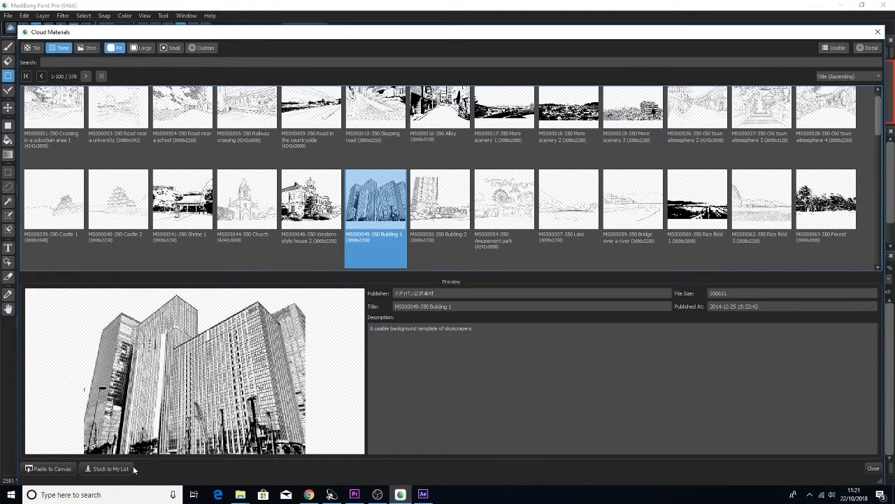
pyautogui.click(47, 469)
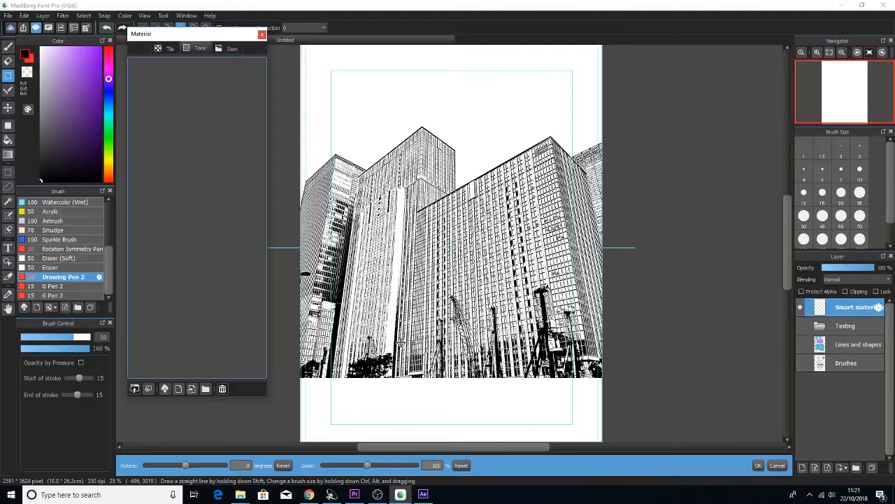
# Step: Rotate the pasted skyscraper tone by 21 degrees and apply it, and remove it from the canvas
pyautogui.moveTo(186, 465)
pyautogui.mouseDown()
pyautogui.moveTo(209, 466)
pyautogui.moveTo(171, 467)
pyautogui.moveTo(190, 466)
pyautogui.mouseUp()
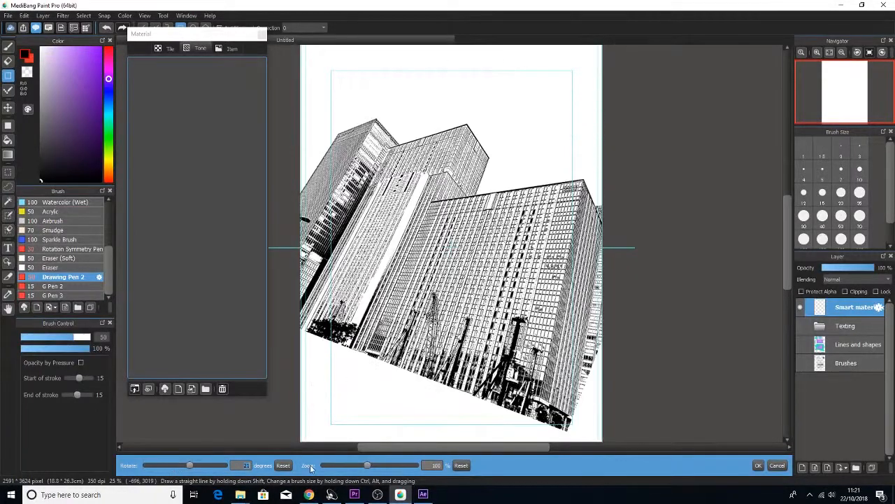
pyautogui.click(758, 465)
pyautogui.click(24, 16)
pyautogui.click(42, 111)
# Step: Reopen the cloud materials and paste the Dialog 3 balloon item onto the canvas
pyautogui.click(165, 388)
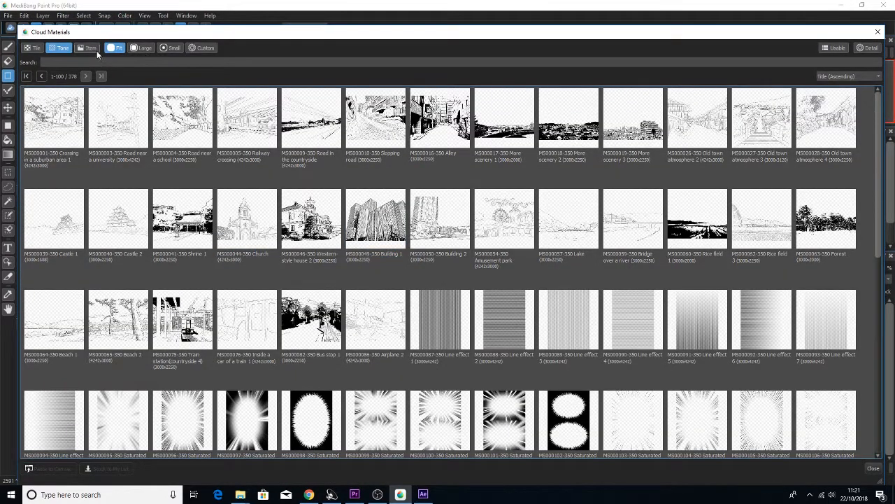
pyautogui.click(90, 48)
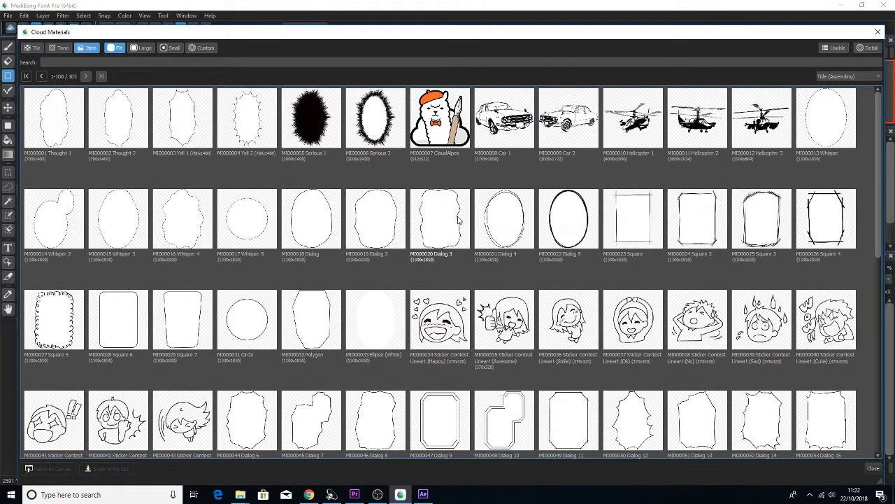
pyautogui.click(460, 221)
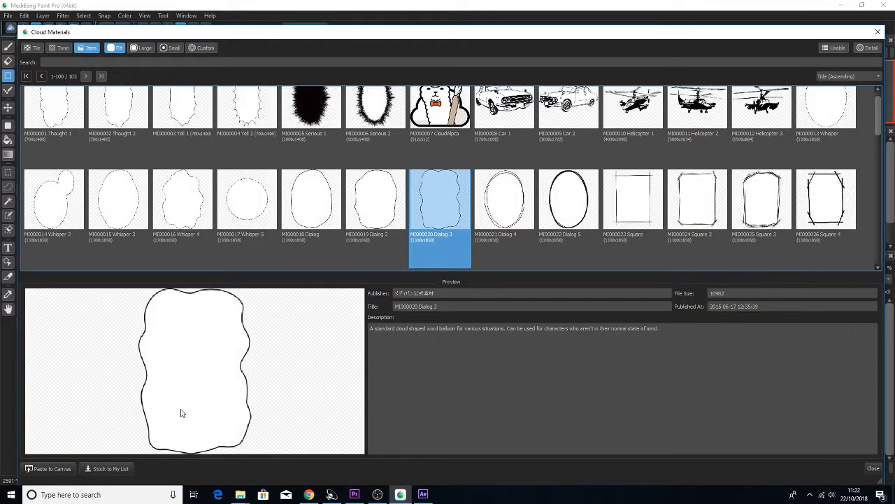
pyautogui.click(44, 467)
# Step: Move the balloon to the page's upper right, shrink it to fit inside the inner frame, and rasterize it
pyautogui.moveTo(459, 241); pyautogui.dragTo(519, 150)
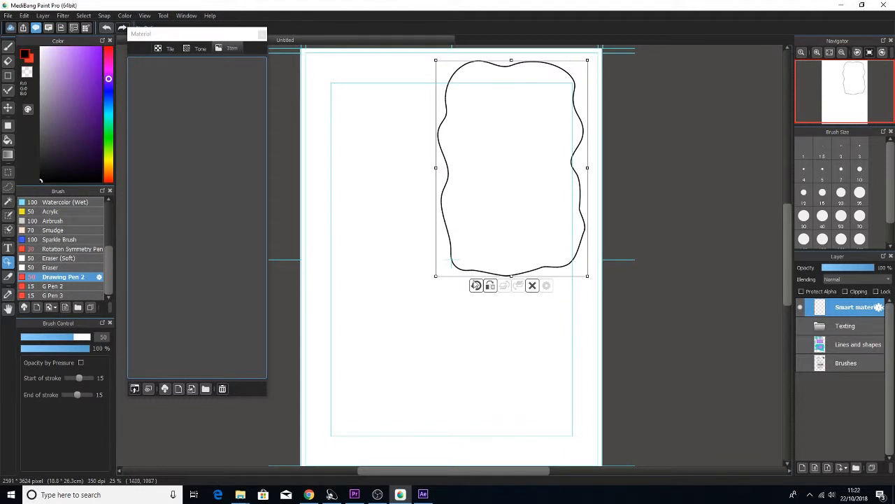
pyautogui.moveTo(434, 274); pyautogui.dragTo(480, 252)
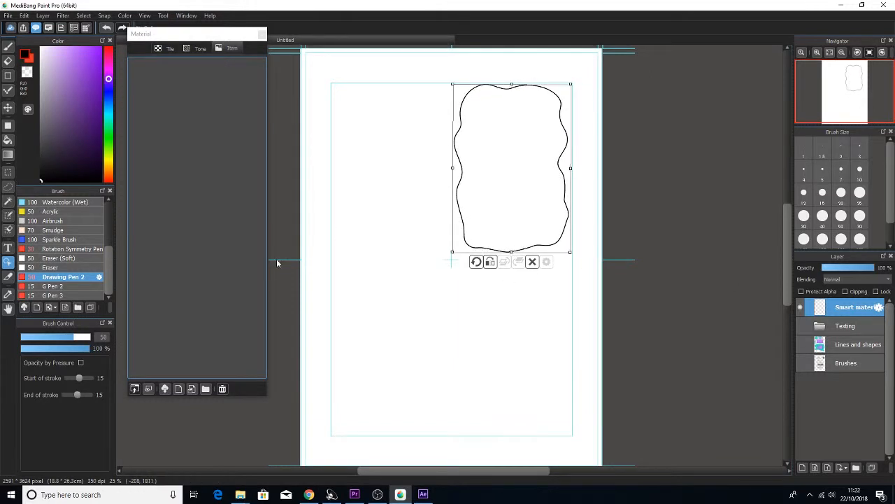
pyautogui.click(42, 15)
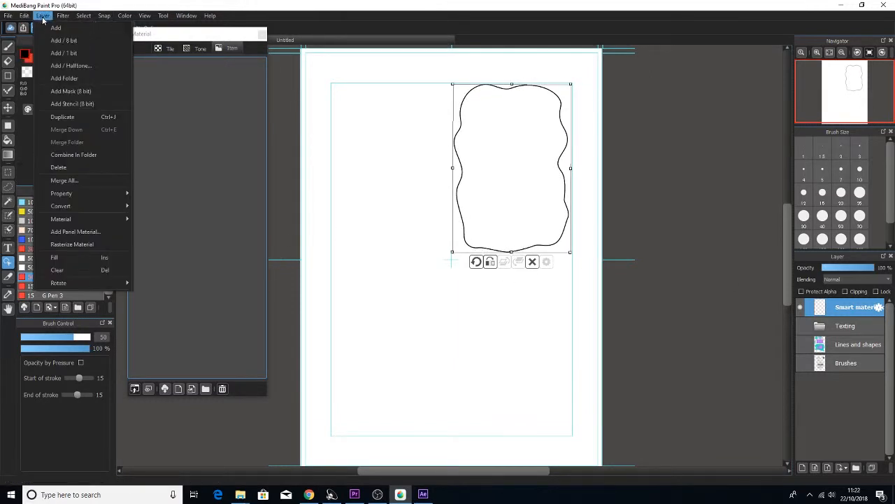
pyautogui.click(92, 244)
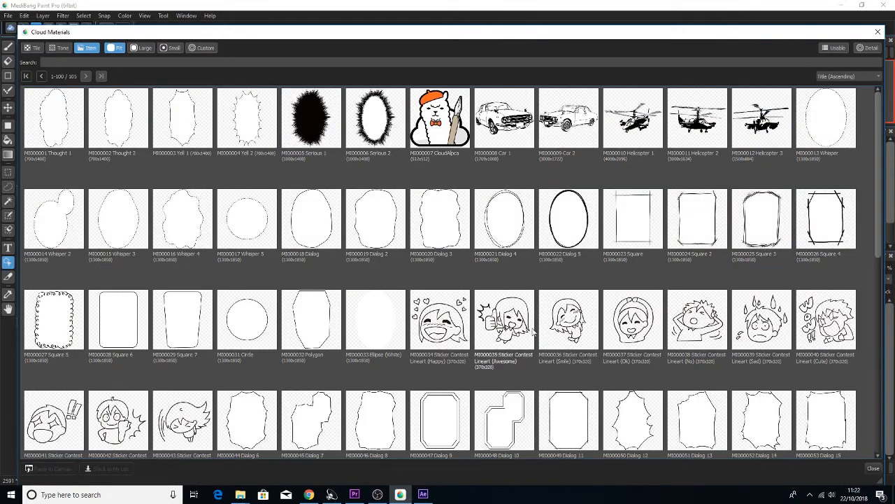
# Step: Paste the Sticker Contest Lineart (Smile) item, enlarge it and place it below the balloon near the page's middle
pyautogui.click(567, 324)
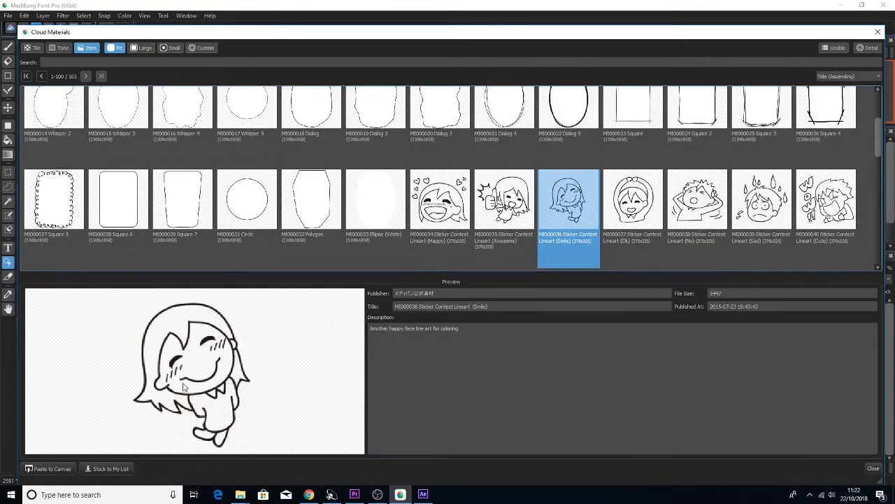
pyautogui.click(49, 468)
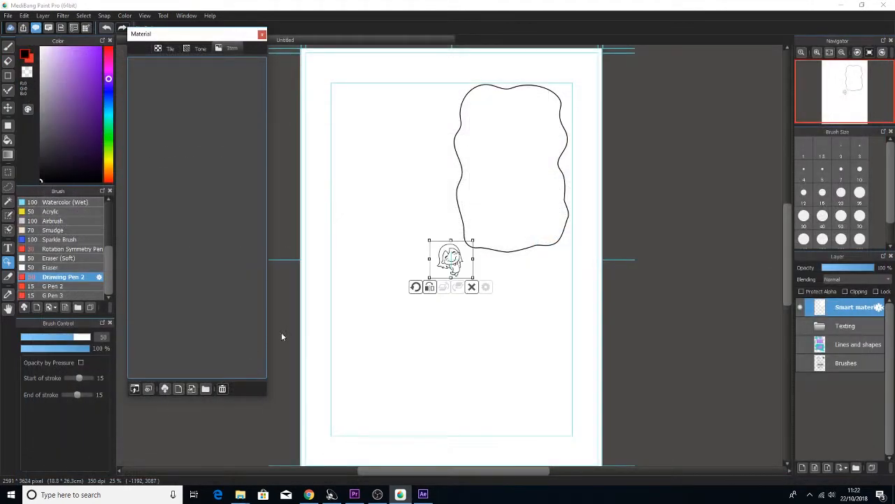
pyautogui.moveTo(466, 274)
pyautogui.mouseDown()
pyautogui.moveTo(412, 298)
pyautogui.moveTo(475, 287)
pyautogui.mouseUp()
pyautogui.moveTo(411, 312); pyautogui.dragTo(374, 326)
pyautogui.moveTo(465, 280); pyautogui.dragTo(465, 302)
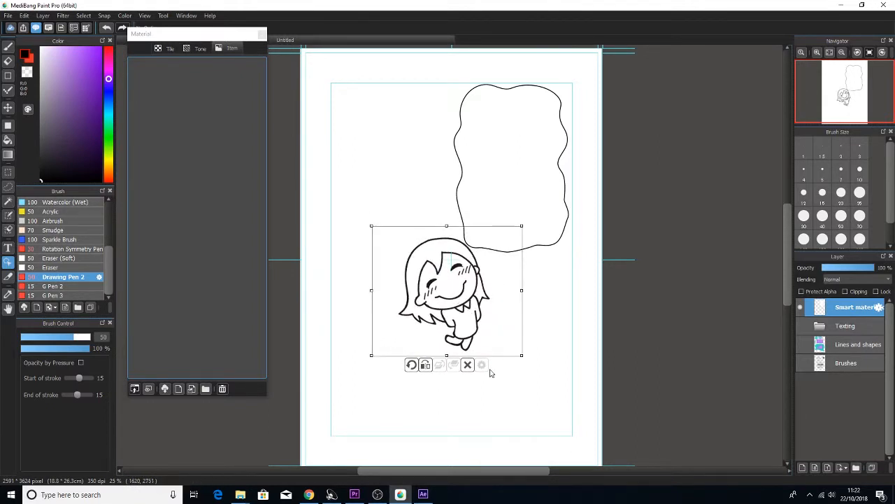
pyautogui.moveTo(470, 309); pyautogui.dragTo(465, 314)
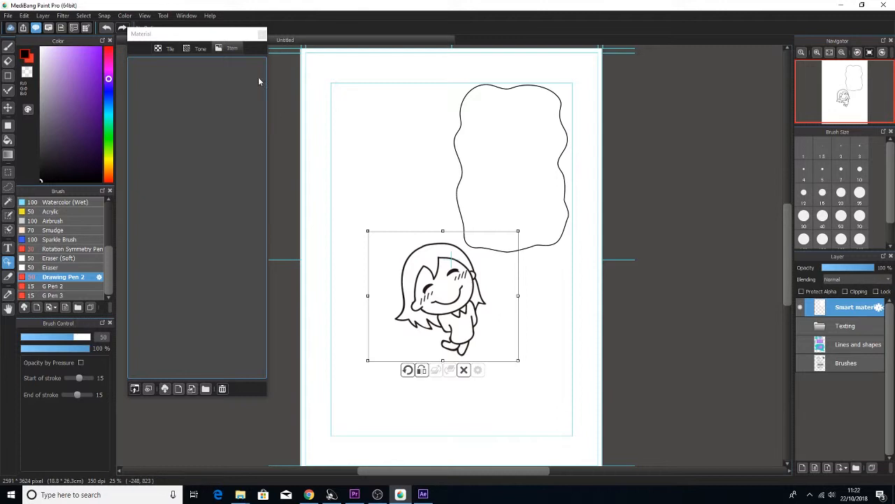
# Step: Close the material dialog and rasterize the pasted smiling character
pyautogui.click(262, 33)
pyautogui.click(41, 15)
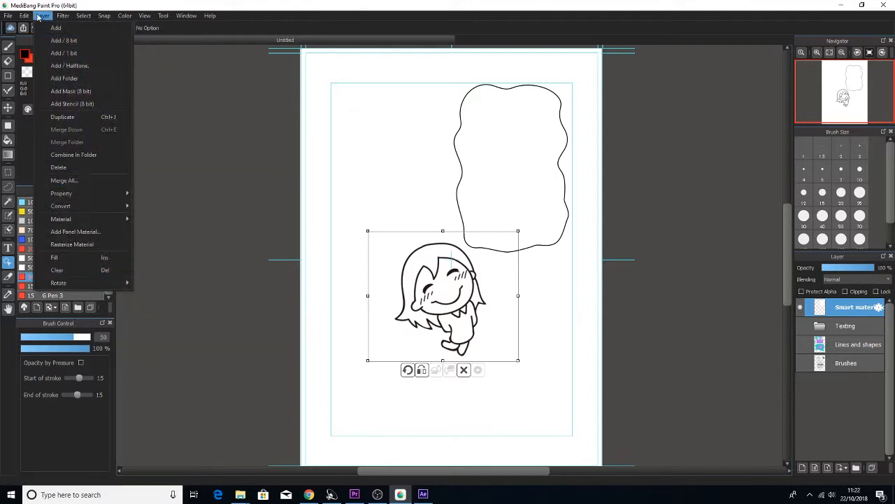
pyautogui.click(86, 244)
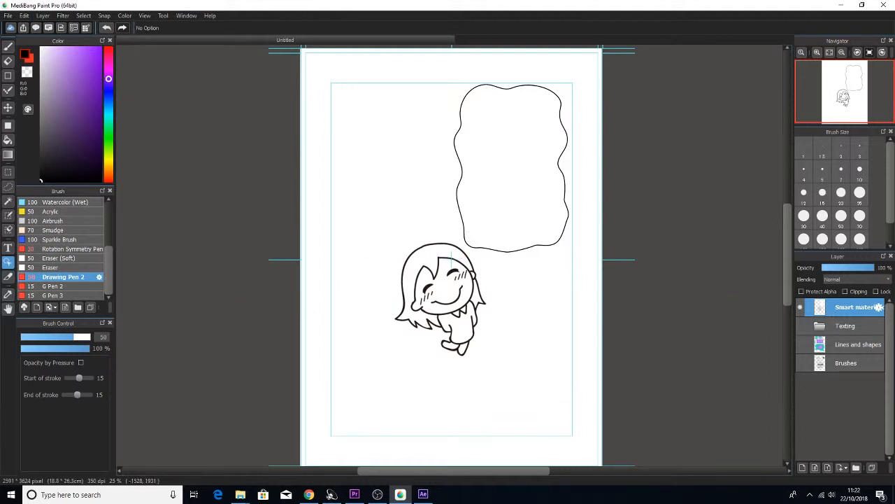
# Step: Draw a straight black horizontal line across the full page width just beneath the character's feet
pyautogui.click(9, 76)
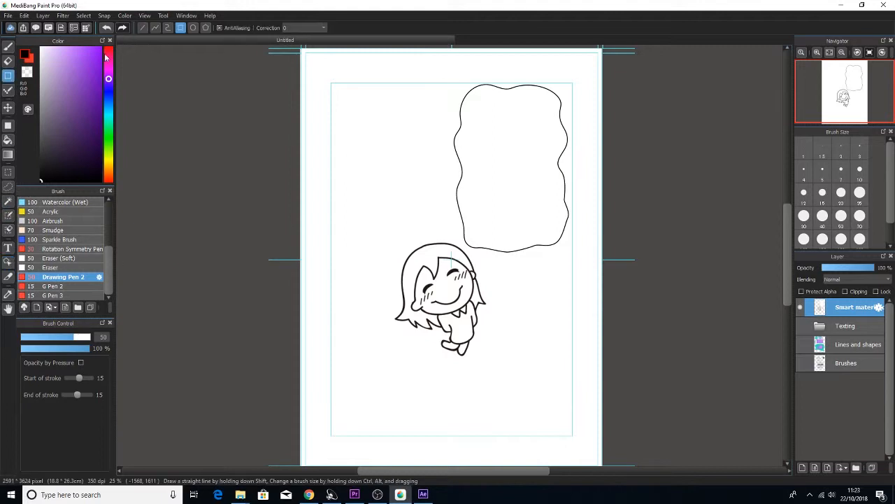
pyautogui.moveTo(296, 359); pyautogui.dragTo(608, 360)
pyautogui.hotkey('ctrl', 'z')
pyautogui.moveTo(293, 354); pyautogui.dragTo(647, 358)
pyautogui.hotkey('ctrl', 'z')
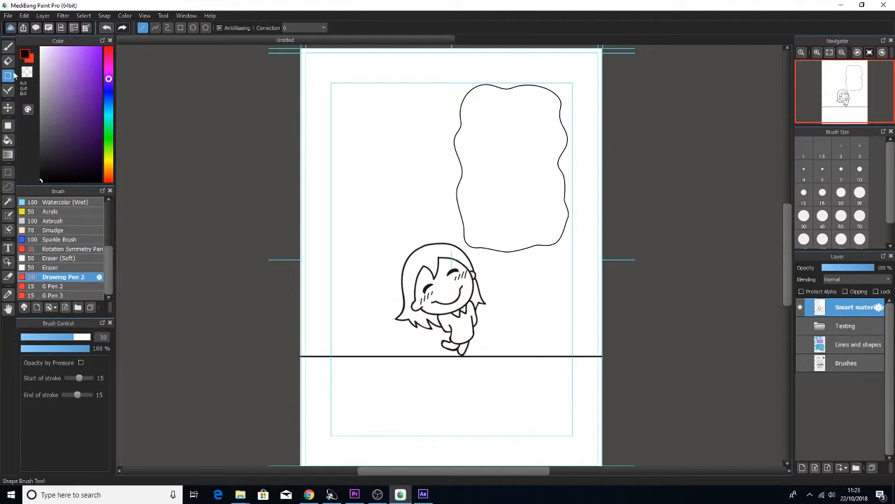
# Step: Start a text inside the dialog balloon and set its size to 10 pt
pyautogui.click(10, 247)
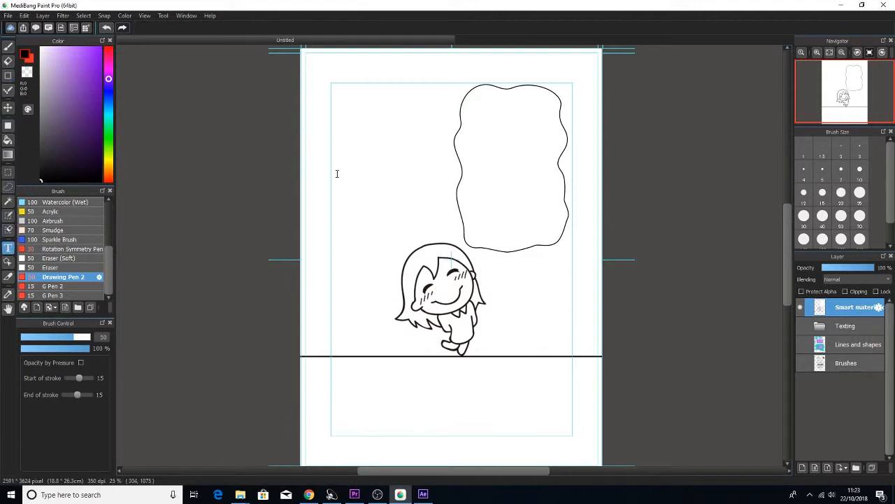
pyautogui.click(482, 113)
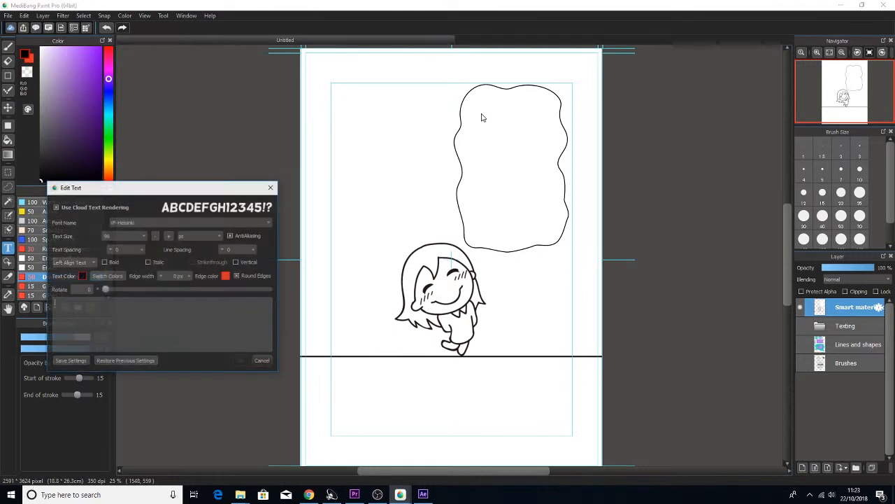
pyautogui.write('The best way to d')
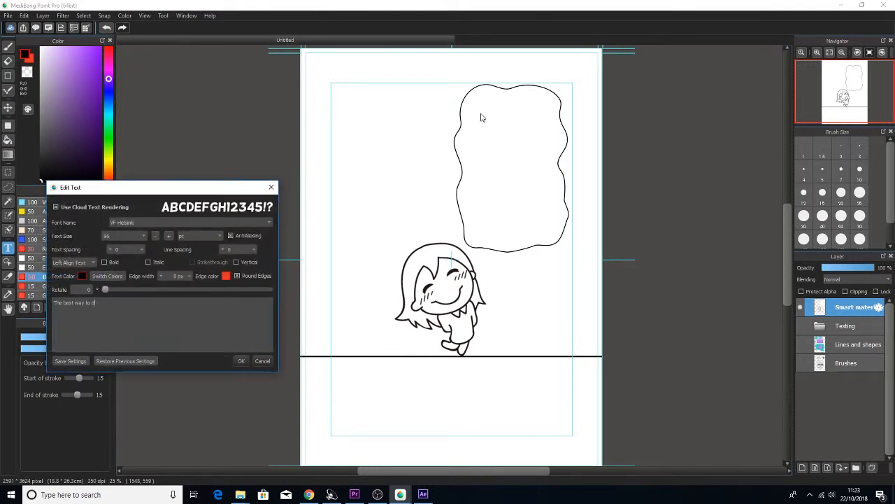
pyautogui.write('raw')
pyautogui.click(124, 236)
pyautogui.click(117, 260)
# Step: Enter the balloon text "Smart material dialog is very convenient to use. you can do this way to create a dialog between the character."
pyautogui.click(124, 306)
pyautogui.write('Smart material dialog is very ea')
pyautogui.write('nvenient to use')
pyautogui.press('Return')
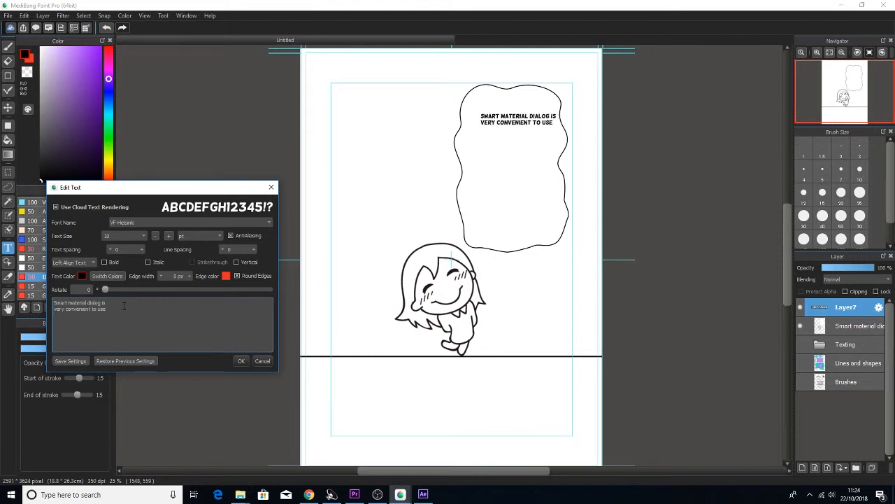
pyautogui.press('Return')
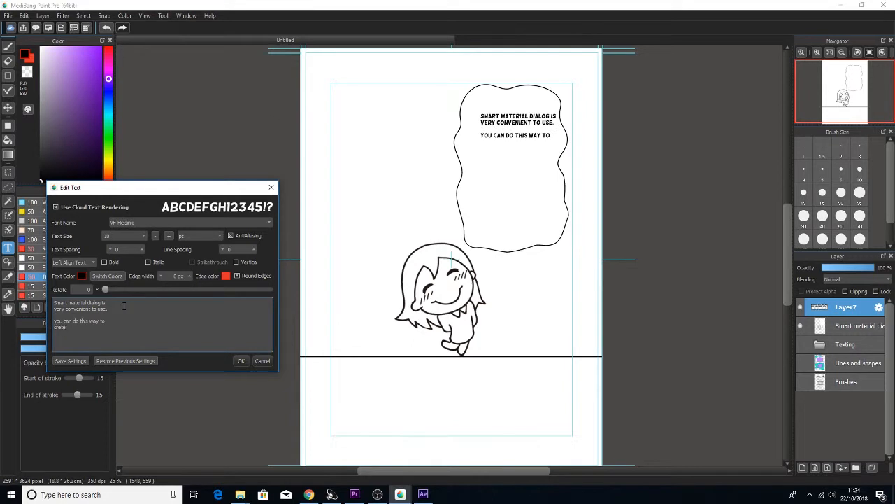
pyautogui.write('create a dialog between')
pyautogui.press('Return')
pyautogui.write('the character.')
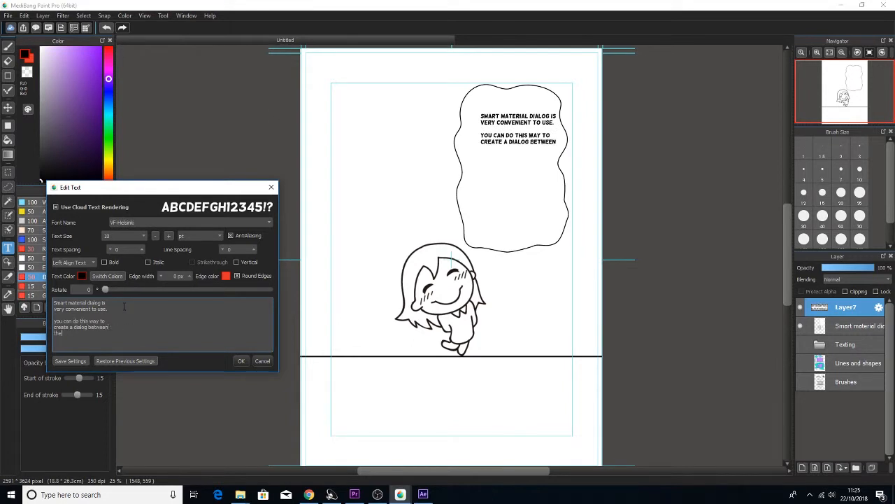
# Step: Set the balloon text's size to 12 pt and apply the text to the canvas
pyautogui.click(169, 235)
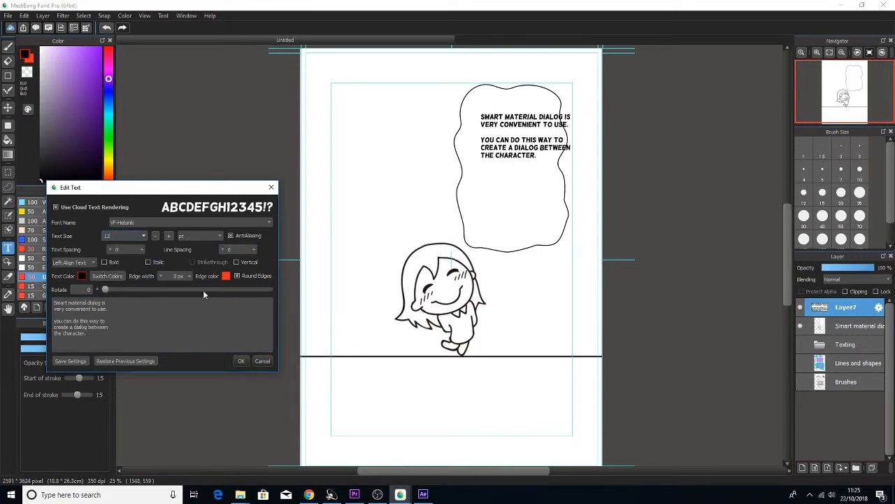
pyautogui.click(240, 360)
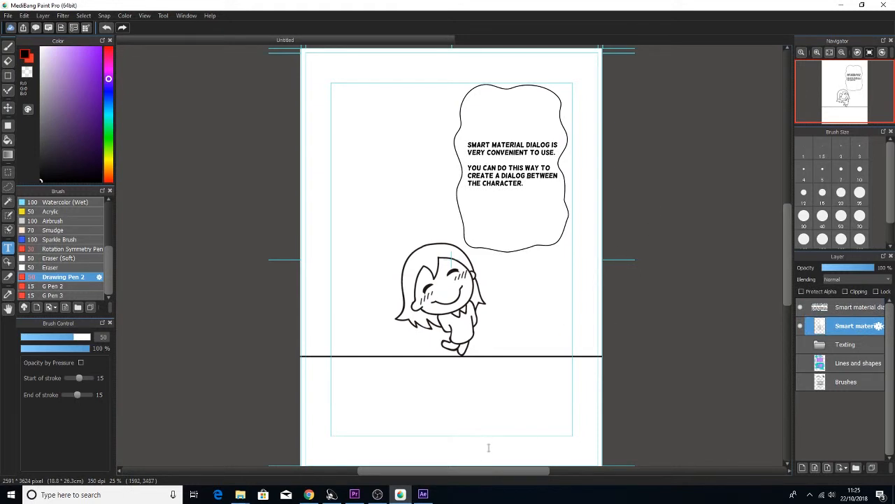
pyautogui.click(377, 494)
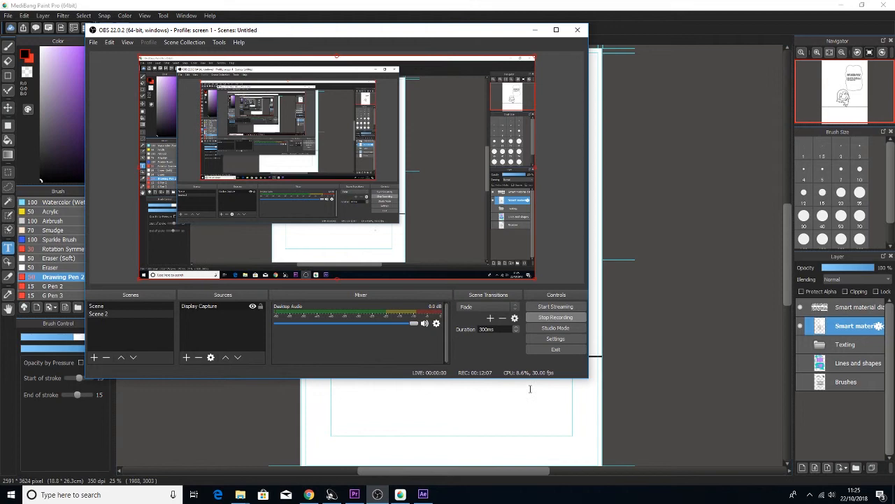